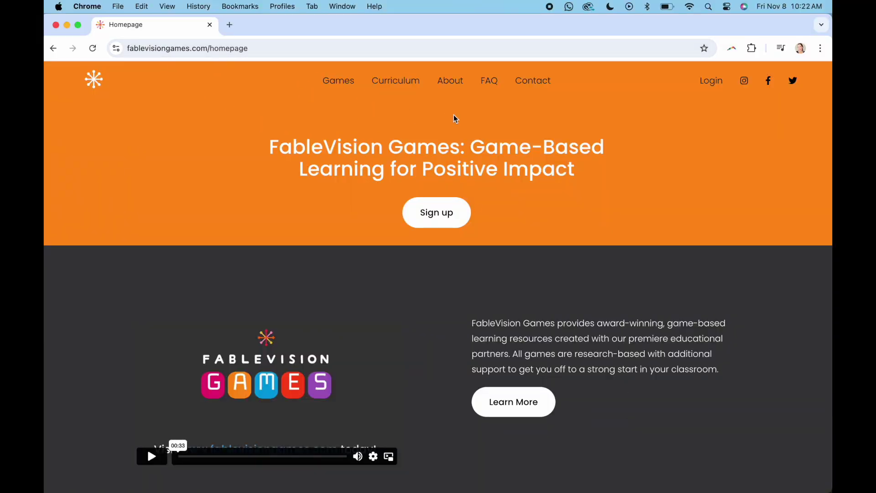
Step: Go to the FableVision Games login page with the Students and Teachers sign-in panels
{"action": "left_click", "coordinate": [713, 81]}
{"action": "left_click", "coordinate": [496, 167]}
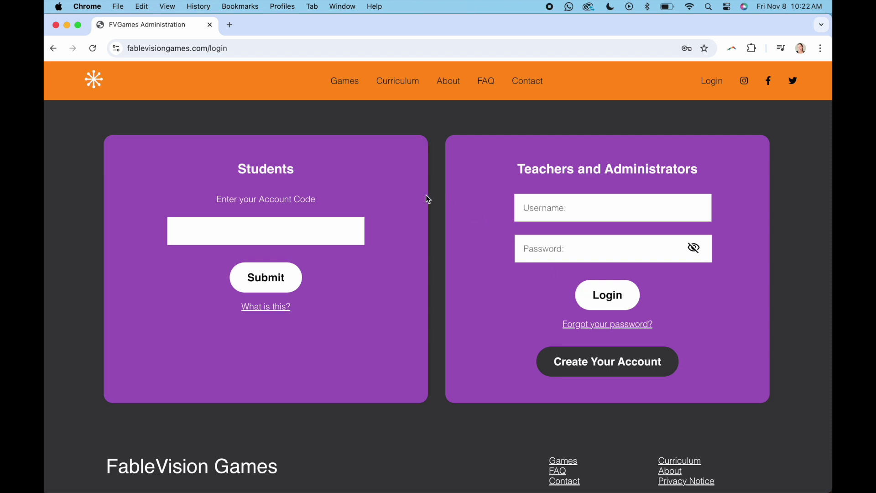
Step: Sign in as a student using the saved account code and autofilled username and password
{"action": "left_click", "coordinate": [263, 235]}
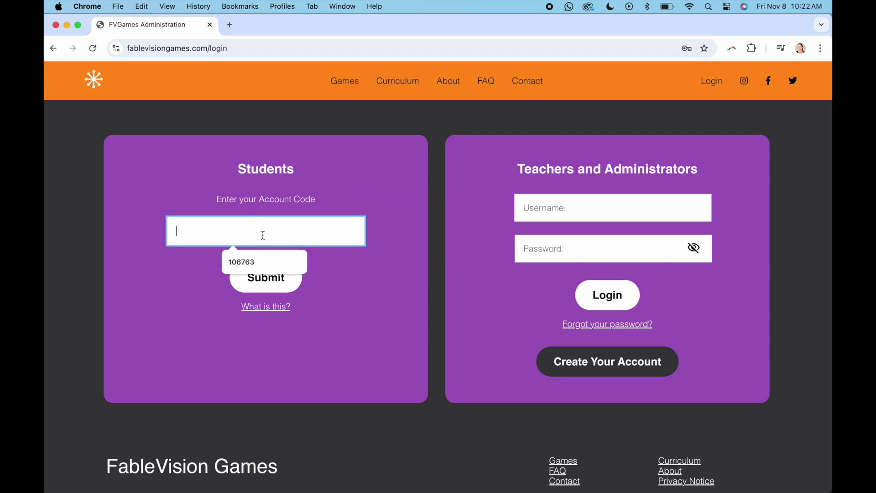
{"action": "left_click", "coordinate": [245, 260]}
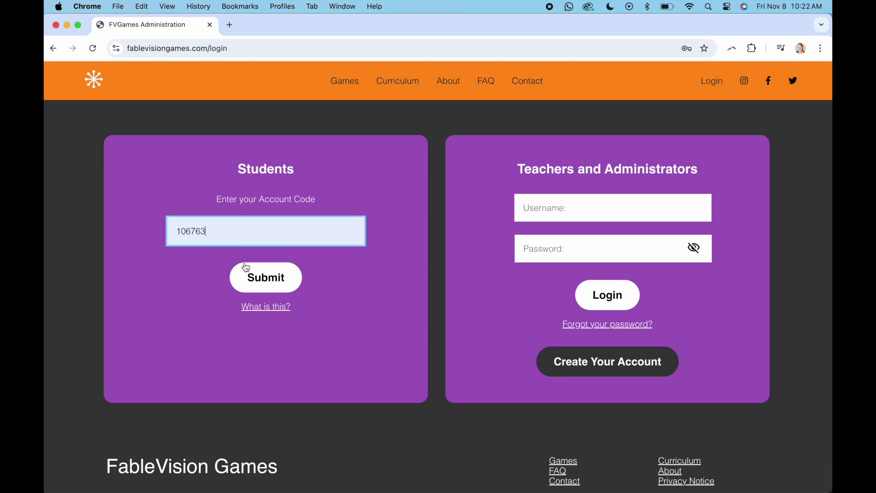
{"action": "left_click", "coordinate": [268, 283]}
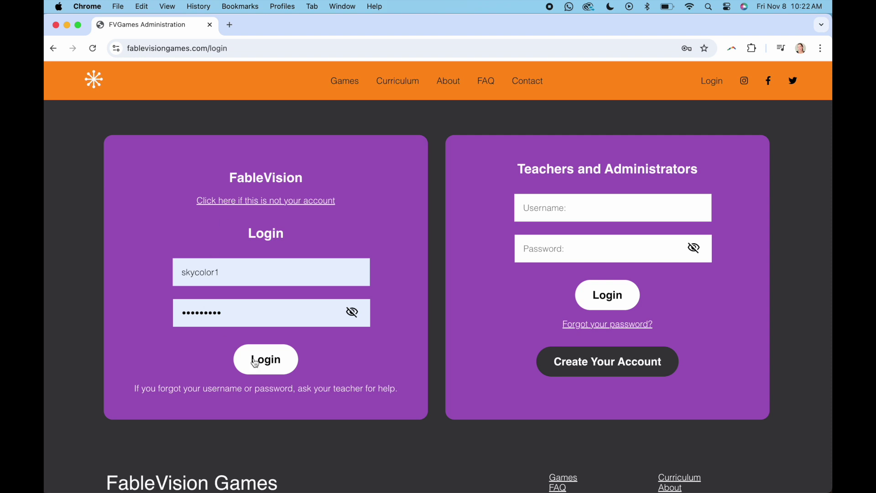
{"action": "left_click", "coordinate": [268, 366]}
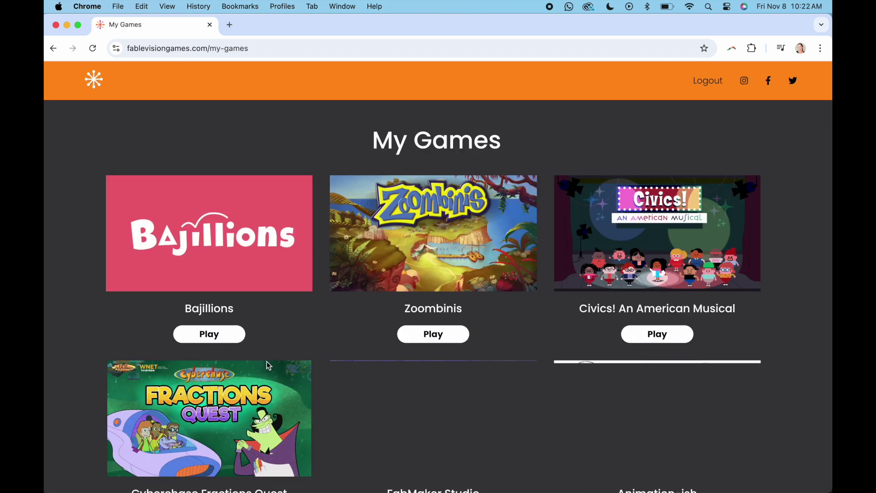
Step: Launch Animation-ish from My Games in a new tab and make the browser fullscreen
{"action": "scroll", "coordinate": [559, 329], "scroll_direction": "down", "scroll_amount": 3}
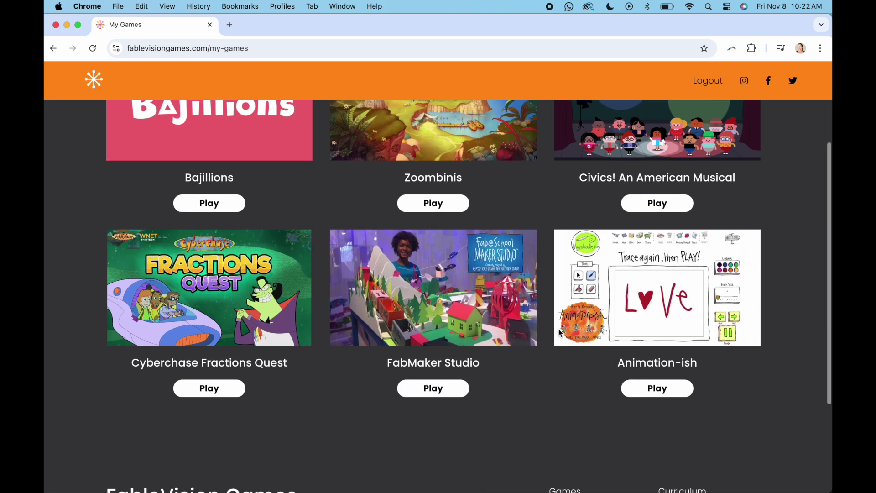
{"action": "left_click", "coordinate": [661, 394]}
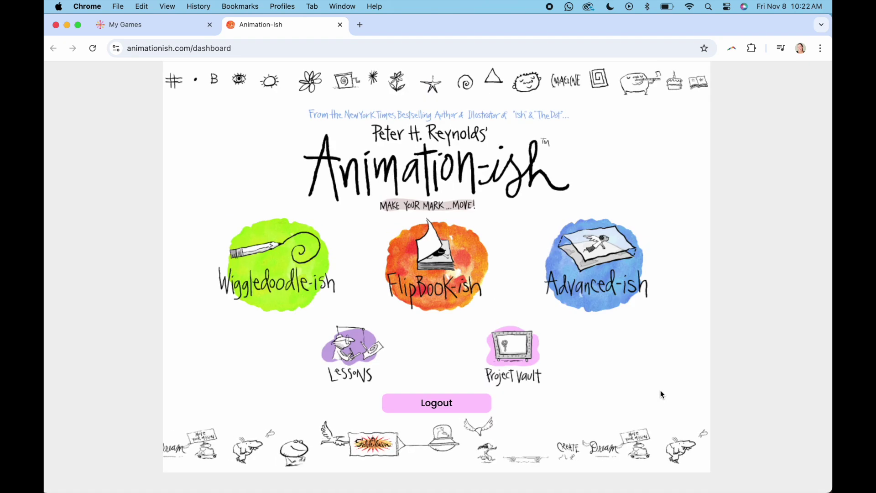
{"action": "left_click", "coordinate": [78, 24]}
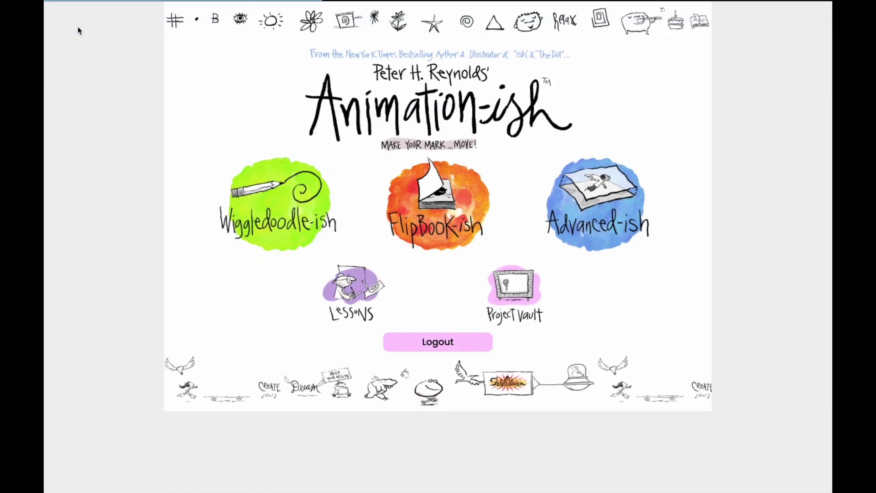
Step: Start a Wiggledoodle-ish doodle with a red brush and adjusted brush size
{"action": "left_click", "coordinate": [281, 227]}
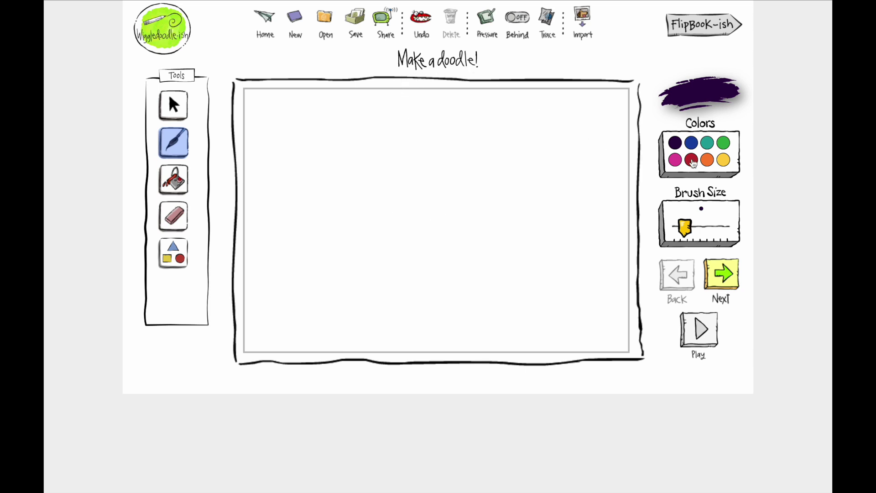
{"action": "left_click", "coordinate": [691, 161]}
{"action": "left_click_drag", "start_coordinate": [686, 232], "coordinate": [689, 231]}
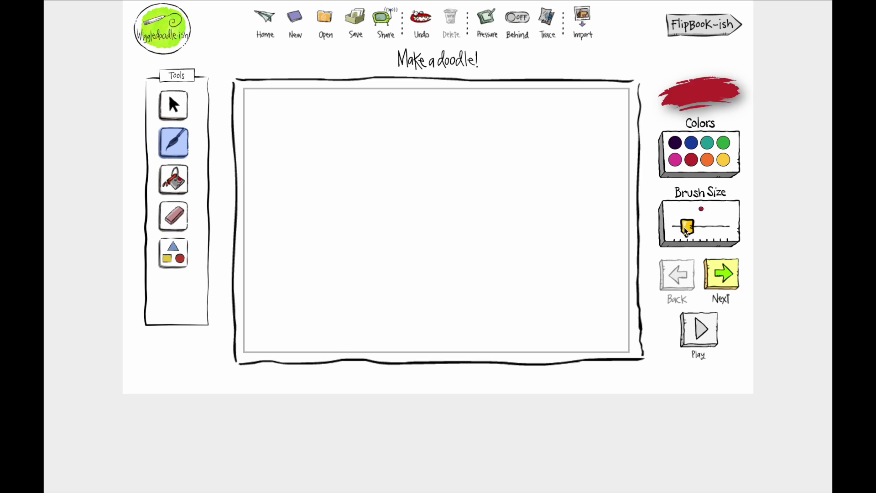
Step: Write 'Joy' in red on the first frame and move to the next frame
{"action": "mouse_move", "coordinate": [359, 191]}
{"action": "left_mouse_down"}
{"action": "mouse_move", "coordinate": [327, 287]}
{"action": "mouse_move", "coordinate": [314, 254]}
{"action": "left_mouse_up"}
{"action": "left_click_drag", "start_coordinate": [321, 171], "coordinate": [408, 171]}
{"action": "mouse_move", "coordinate": [436, 236]}
{"action": "left_mouse_down"}
{"action": "mouse_move", "coordinate": [417, 258]}
{"action": "mouse_move", "coordinate": [433, 237]}
{"action": "left_mouse_up"}
{"action": "left_click_drag", "start_coordinate": [473, 245], "coordinate": [498, 274]}
{"action": "left_click_drag", "start_coordinate": [508, 240], "coordinate": [479, 315]}
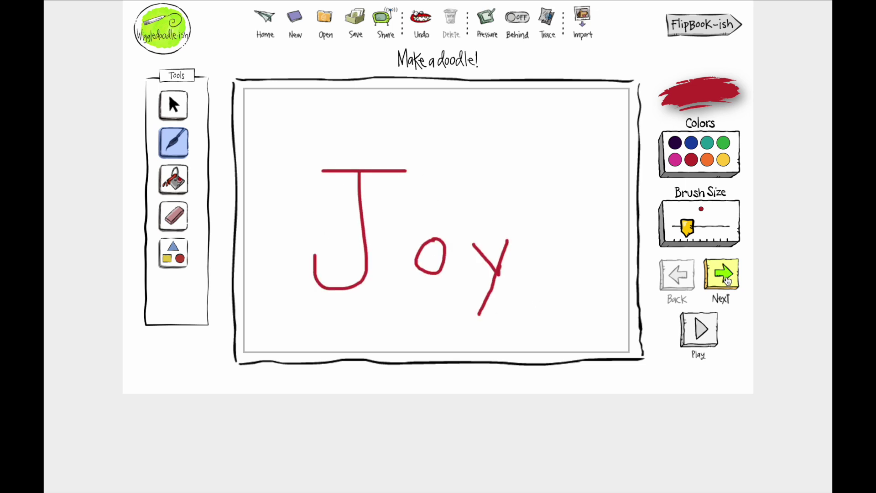
{"action": "left_click", "coordinate": [725, 282]}
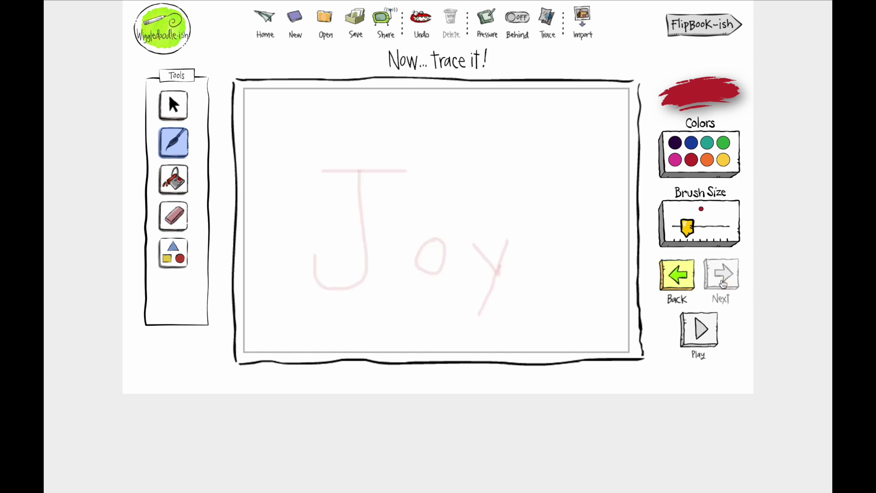
Step: Trace the J, o and y of the faint 'Joy' in green on the second frame
{"action": "left_click", "coordinate": [724, 145]}
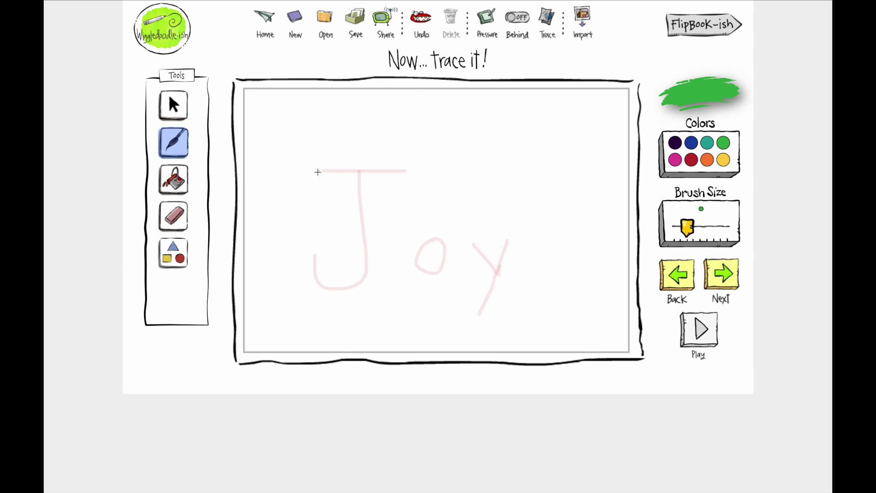
{"action": "mouse_move", "coordinate": [318, 172]}
{"action": "left_mouse_down"}
{"action": "mouse_move", "coordinate": [416, 170]}
{"action": "mouse_move", "coordinate": [362, 173]}
{"action": "mouse_move", "coordinate": [367, 272]}
{"action": "mouse_move", "coordinate": [351, 293]}
{"action": "mouse_move", "coordinate": [313, 253]}
{"action": "left_mouse_up"}
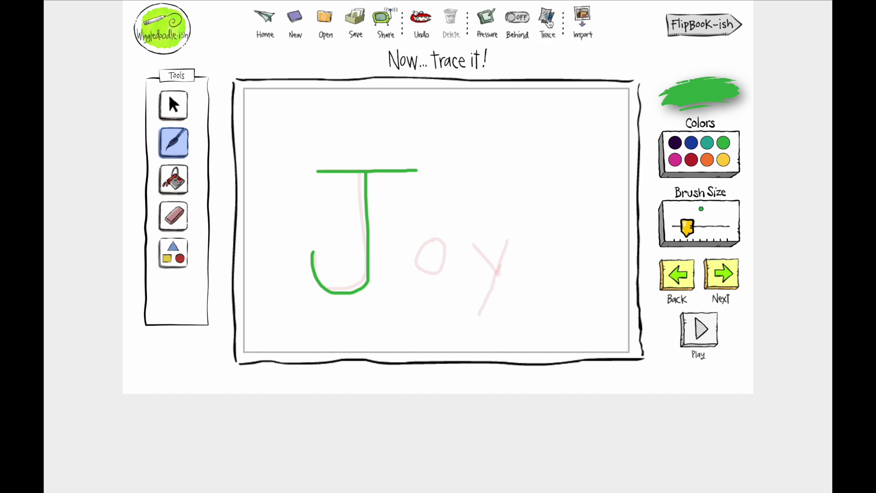
{"action": "left_click", "coordinate": [549, 23]}
{"action": "left_click", "coordinate": [549, 24]}
{"action": "mouse_move", "coordinate": [426, 244]}
{"action": "left_mouse_down"}
{"action": "mouse_move", "coordinate": [412, 267]}
{"action": "mouse_move", "coordinate": [425, 285]}
{"action": "mouse_move", "coordinate": [449, 283]}
{"action": "mouse_move", "coordinate": [455, 262]}
{"action": "mouse_move", "coordinate": [424, 247]}
{"action": "mouse_move", "coordinate": [488, 267]}
{"action": "mouse_move", "coordinate": [501, 280]}
{"action": "left_mouse_up"}
{"action": "mouse_move", "coordinate": [521, 241]}
{"action": "left_mouse_down"}
{"action": "mouse_move", "coordinate": [480, 308]}
{"action": "mouse_move", "coordinate": [451, 325]}
{"action": "left_mouse_up"}
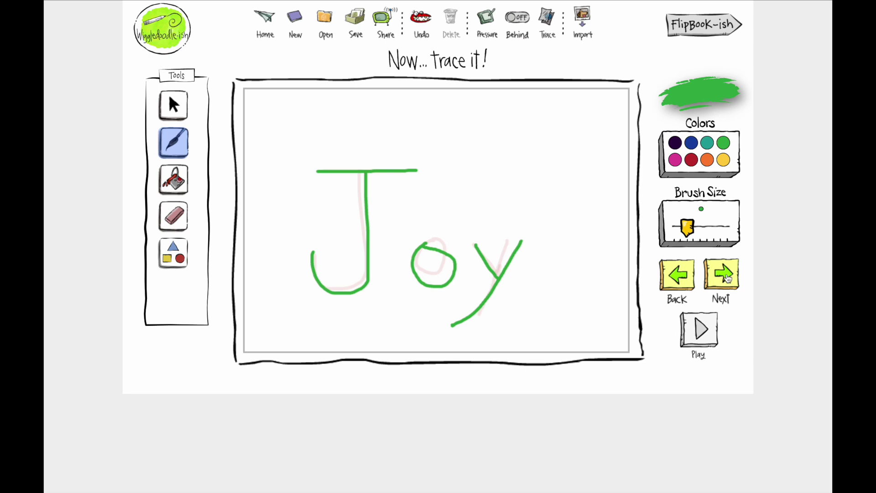
Step: Trace 'Joy' in blue on a third frame, then play and pause the three-frame animation
{"action": "left_click", "coordinate": [726, 276]}
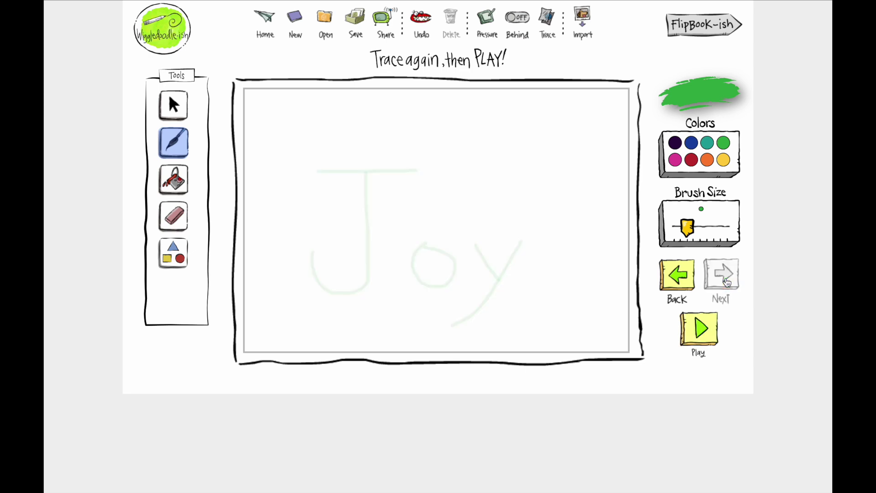
{"action": "left_click", "coordinate": [692, 142]}
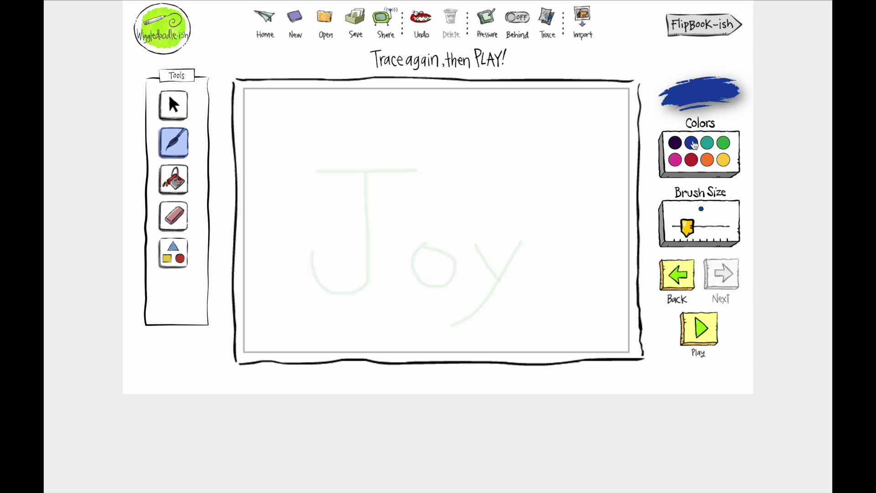
{"action": "left_click_drag", "start_coordinate": [367, 172], "coordinate": [292, 246]}
{"action": "left_click_drag", "start_coordinate": [322, 170], "coordinate": [420, 168]}
{"action": "mouse_move", "coordinate": [433, 233]}
{"action": "left_mouse_down"}
{"action": "mouse_move", "coordinate": [422, 238]}
{"action": "mouse_move", "coordinate": [436, 234]}
{"action": "left_mouse_up"}
{"action": "left_click_drag", "start_coordinate": [473, 242], "coordinate": [502, 276]}
{"action": "left_click_drag", "start_coordinate": [518, 241], "coordinate": [484, 329]}
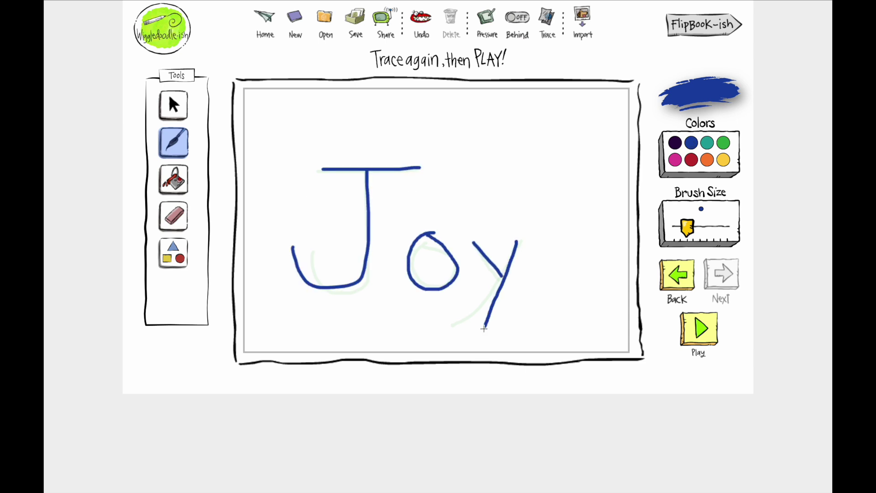
{"action": "left_click", "coordinate": [701, 335]}
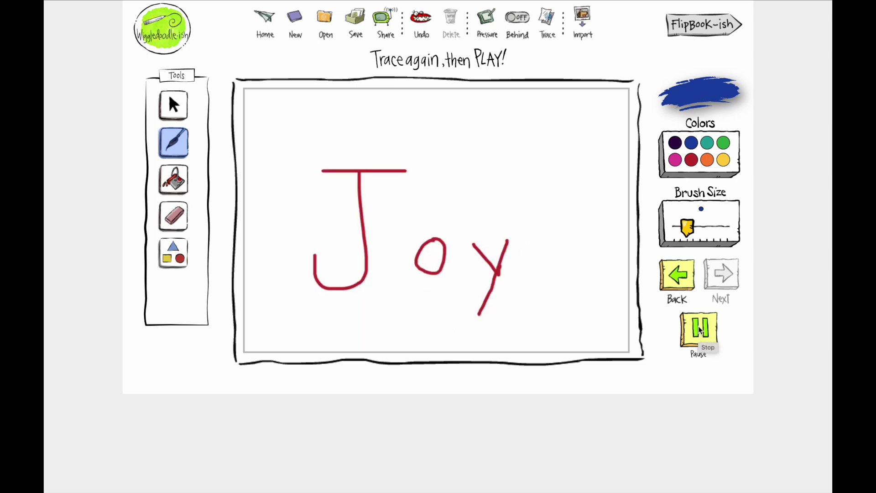
{"action": "left_click", "coordinate": [701, 331]}
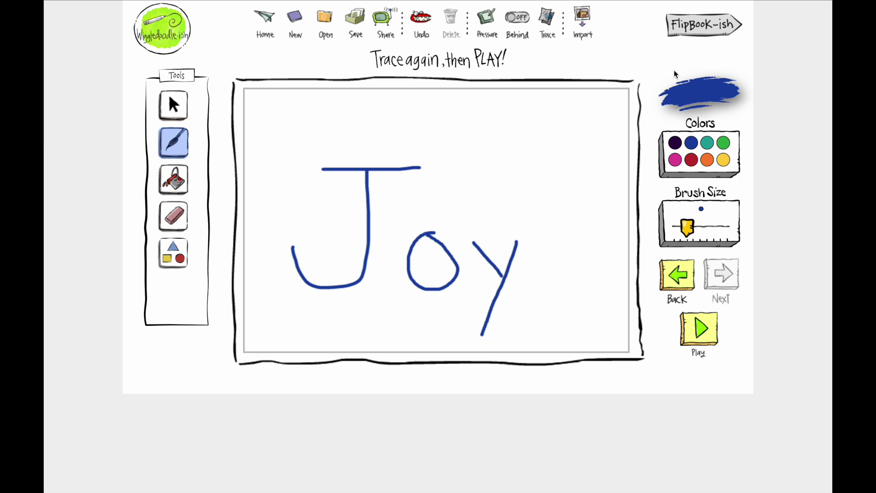
Step: Move the Joy doodle into FlipBook-ish without saving and copy the blue frame to make six frames
{"action": "left_click", "coordinate": [702, 36]}
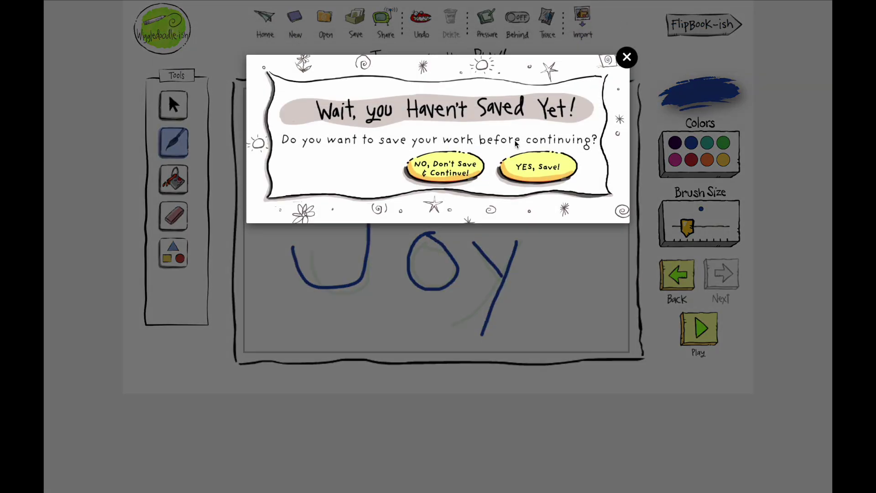
{"action": "left_click", "coordinate": [440, 175]}
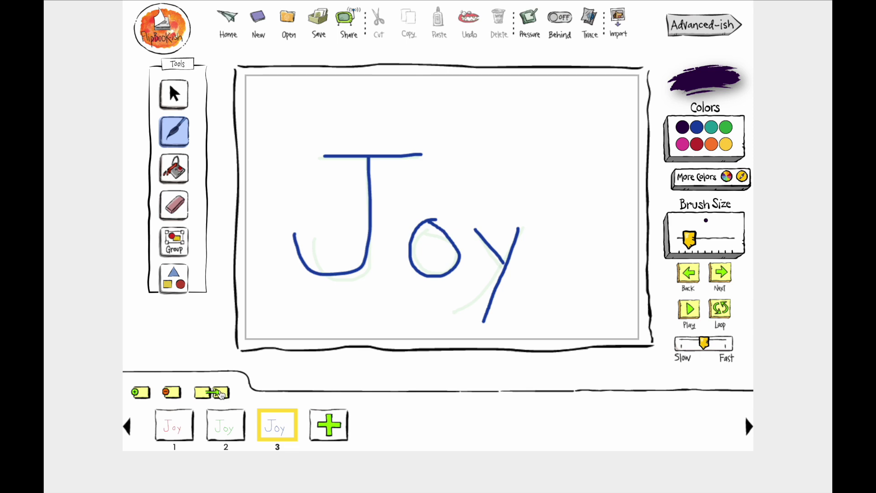
{"action": "left_click", "coordinate": [220, 394]}
{"action": "left_click", "coordinate": [220, 394]}
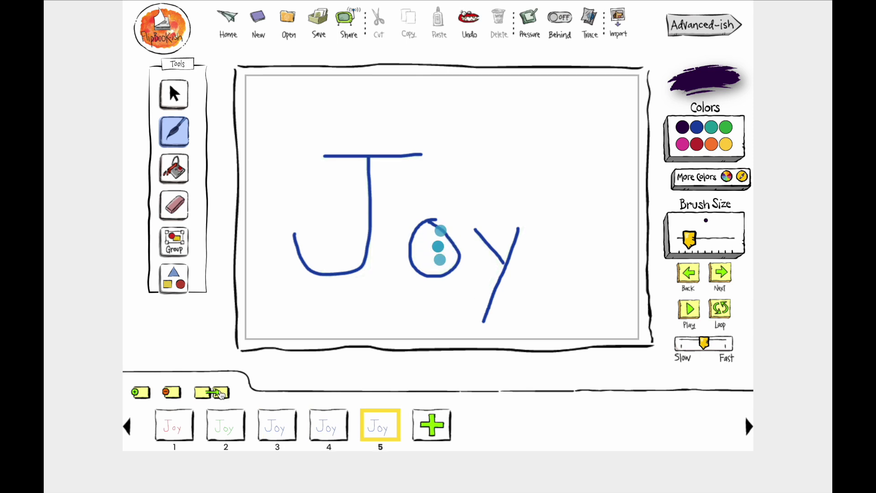
{"action": "left_click", "coordinate": [221, 393]}
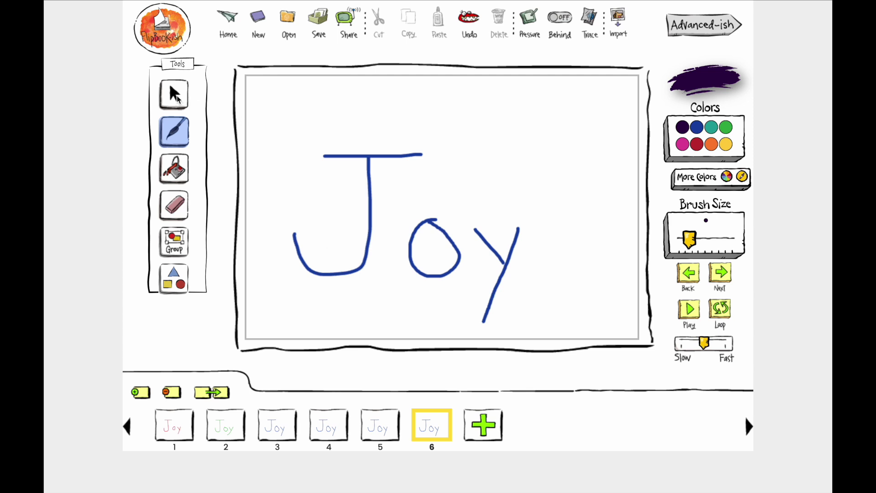
{"action": "left_click", "coordinate": [174, 95]}
Step: Shrink the J step by step across duplicated frames 7, 8 and 9
{"action": "mouse_move", "coordinate": [303, 128]}
{"action": "left_mouse_down"}
{"action": "mouse_move", "coordinate": [375, 230]}
{"action": "mouse_move", "coordinate": [383, 284]}
{"action": "left_mouse_up"}
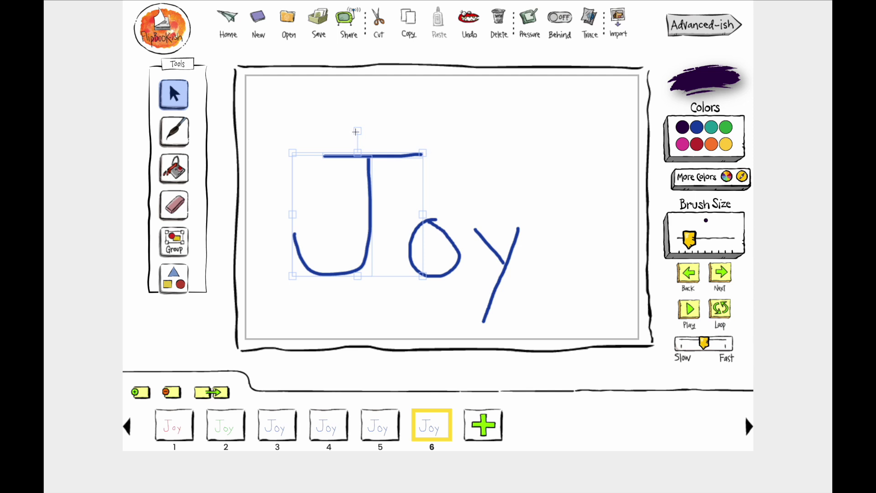
{"action": "mouse_move", "coordinate": [355, 132]}
{"action": "left_mouse_down"}
{"action": "mouse_move", "coordinate": [362, 130]}
{"action": "mouse_move", "coordinate": [348, 124]}
{"action": "mouse_move", "coordinate": [355, 132]}
{"action": "left_mouse_up"}
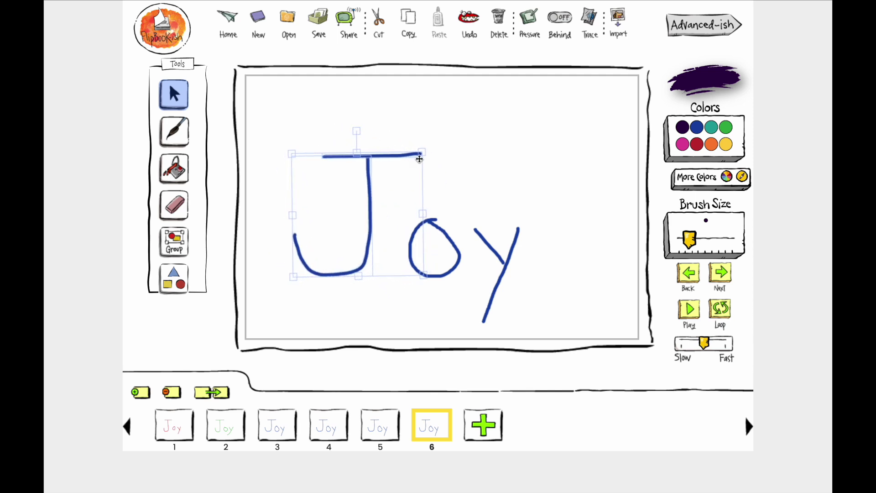
{"action": "left_click_drag", "start_coordinate": [419, 159], "coordinate": [363, 209]}
{"action": "key", "text": "ctrl+d"}
{"action": "left_click", "coordinate": [340, 185]}
{"action": "key", "text": "ctrl+d"}
{"action": "left_click", "coordinate": [387, 185]}
{"action": "key", "text": "ctrl+d"}
Step: Deselect the tiny J, select the y stroke and bring up More Colors for it
{"action": "left_click", "coordinate": [355, 210]}
{"action": "left_click", "coordinate": [358, 210]}
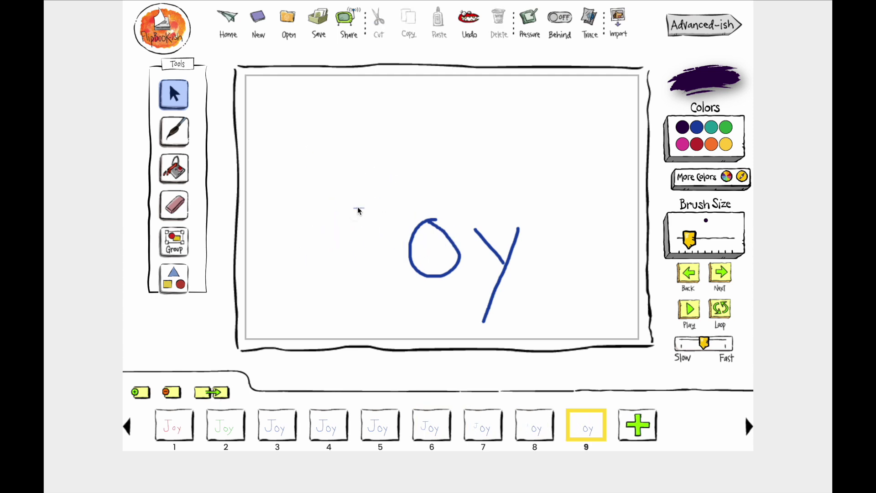
{"action": "left_click", "coordinate": [506, 270]}
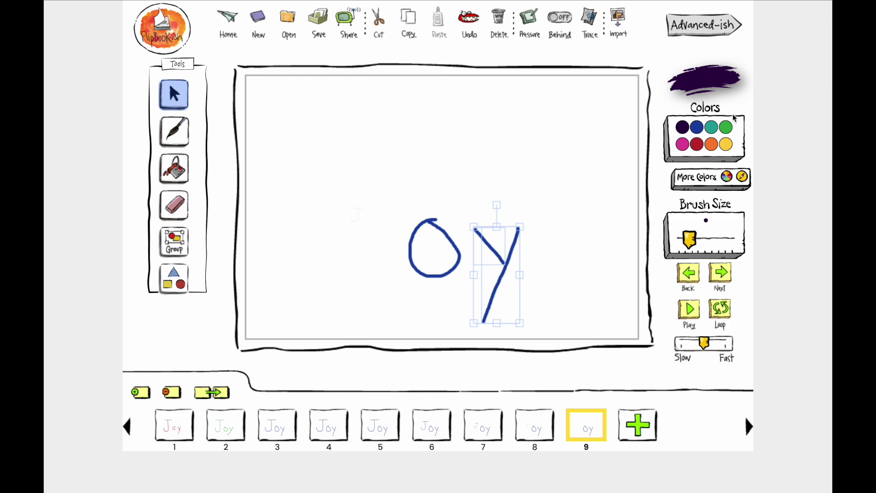
{"action": "left_click", "coordinate": [727, 145]}
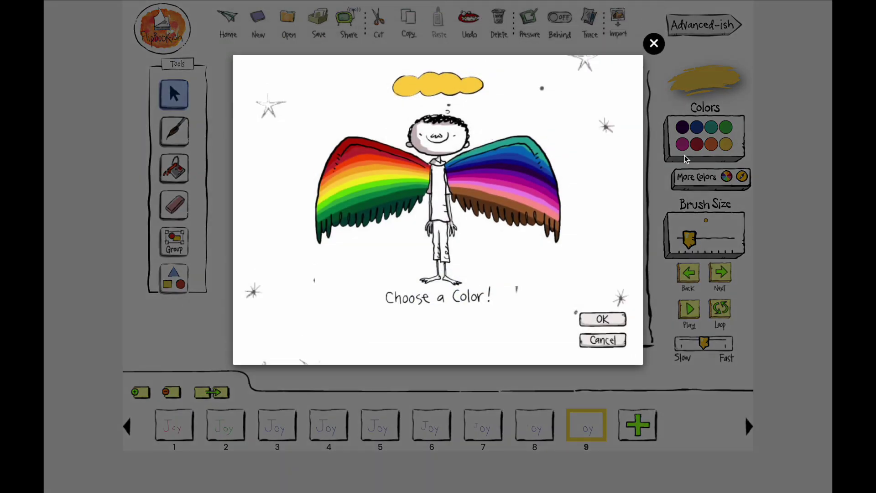
Step: Colour the y brown, then add frames 10 and 11 with the y moved further right
{"action": "left_click", "coordinate": [508, 203]}
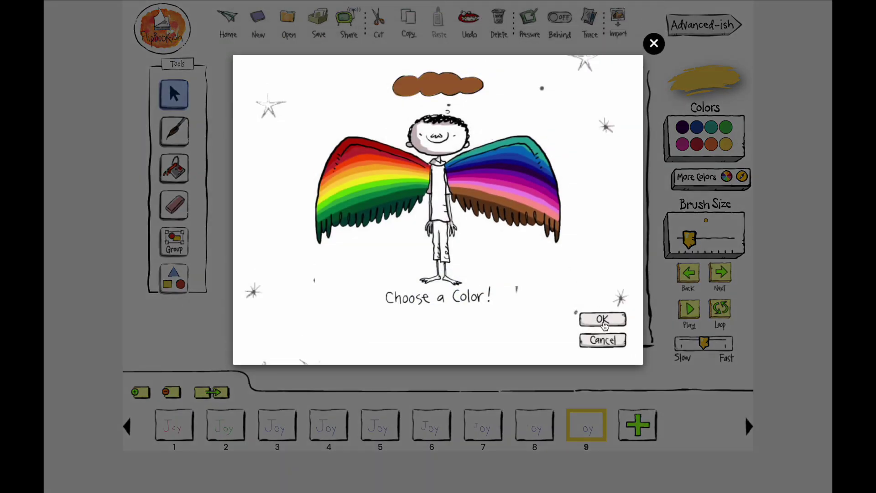
{"action": "left_click", "coordinate": [604, 321]}
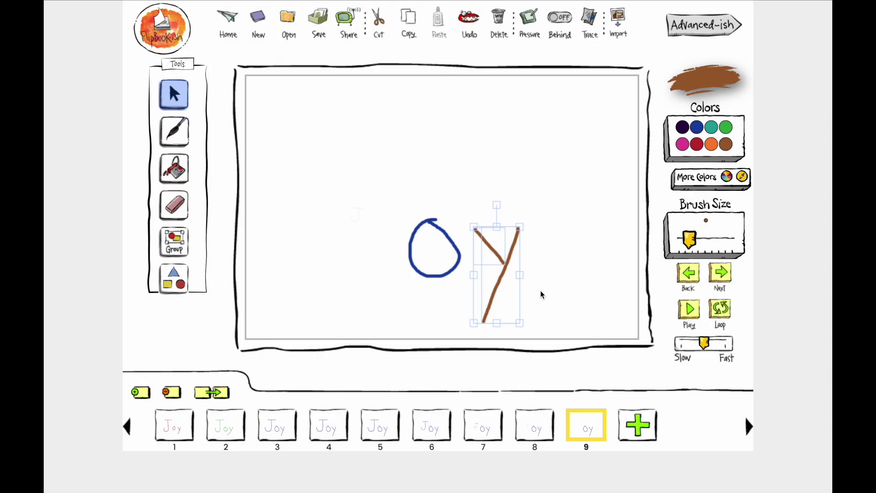
{"action": "left_click", "coordinate": [212, 392]}
{"action": "left_click", "coordinate": [212, 393]}
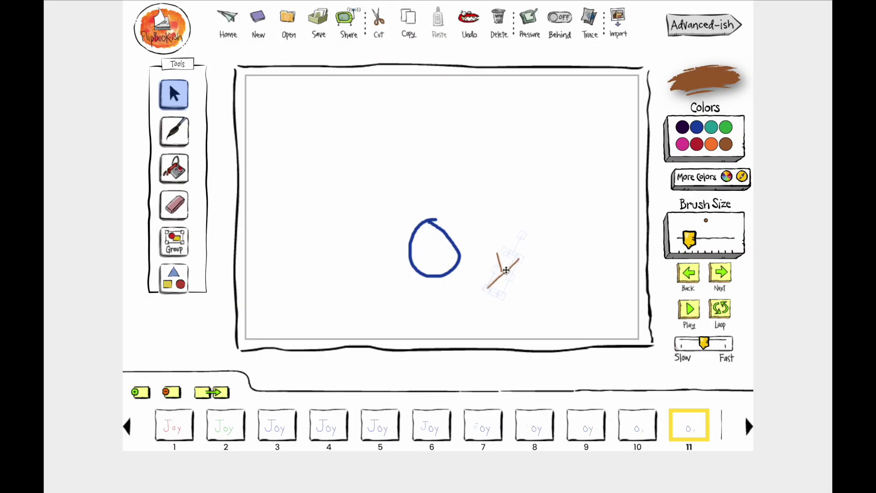
{"action": "left_click_drag", "start_coordinate": [502, 269], "coordinate": [538, 255]}
{"action": "left_click", "coordinate": [307, 204]}
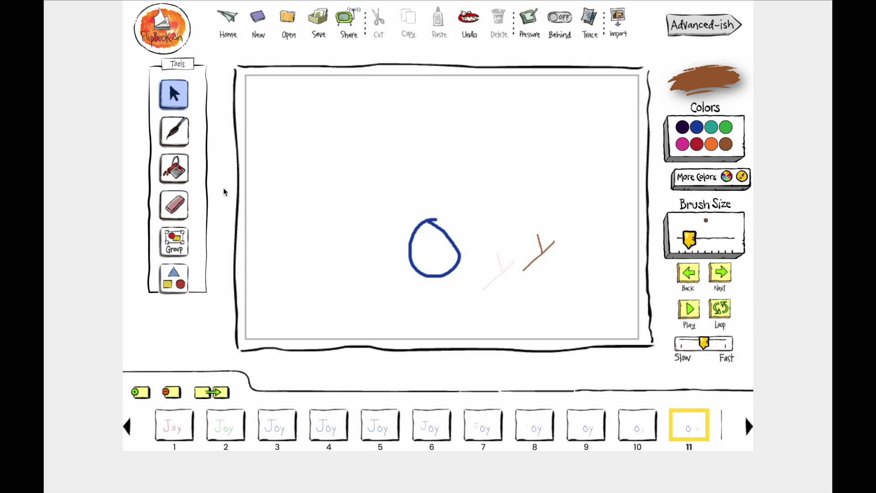
{"action": "left_click", "coordinate": [177, 175]}
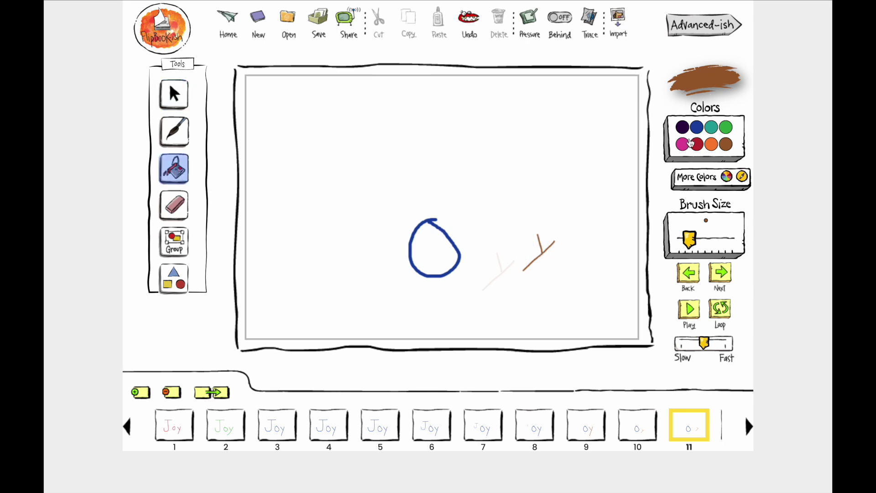
{"action": "left_click", "coordinate": [434, 252]}
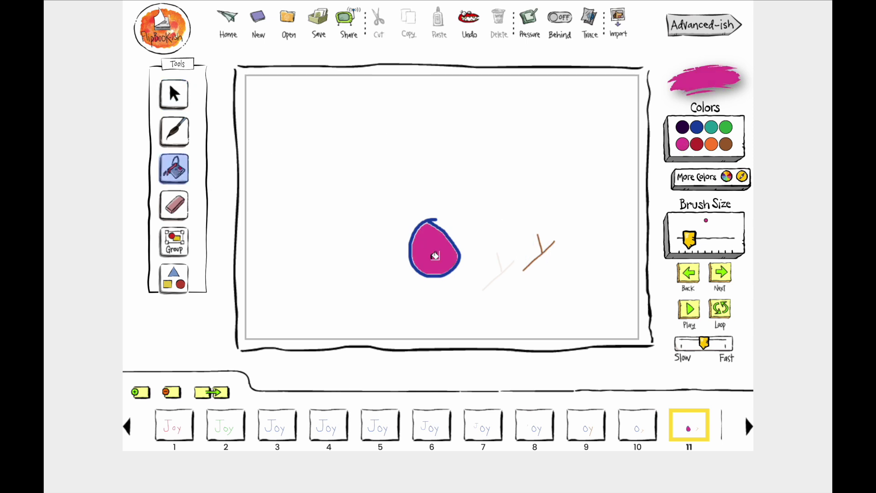
{"action": "left_click", "coordinate": [175, 207]}
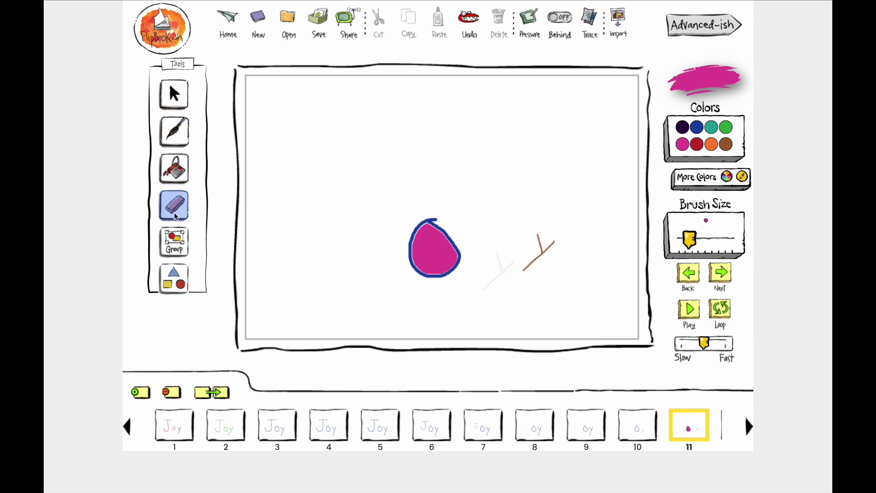
{"action": "left_click_drag", "start_coordinate": [442, 224], "coordinate": [434, 220]}
{"action": "left_click", "coordinate": [174, 97]}
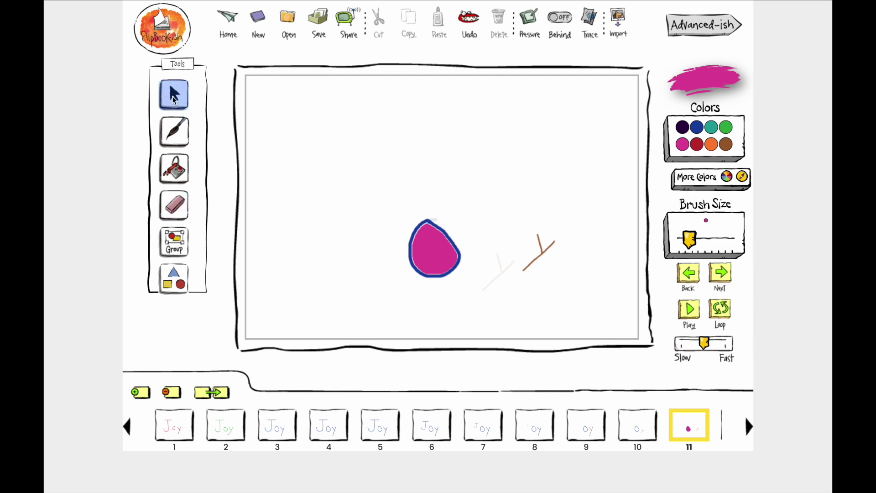
{"action": "left_click", "coordinate": [436, 248]}
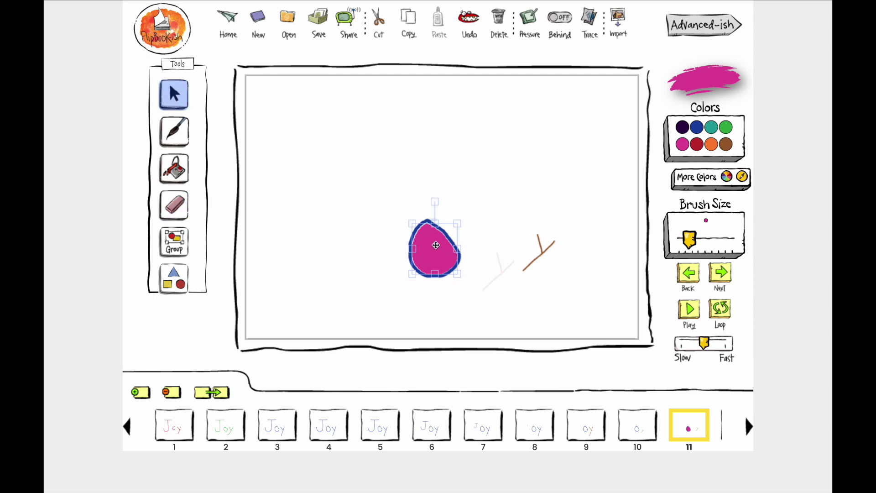
{"action": "left_click", "coordinate": [499, 19]}
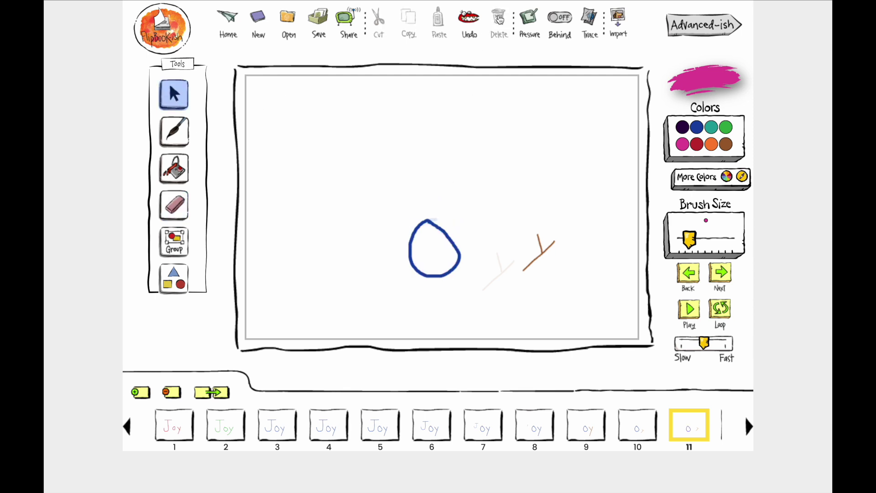
{"action": "left_click", "coordinate": [168, 136]}
{"action": "left_click_drag", "start_coordinate": [274, 149], "coordinate": [406, 132]}
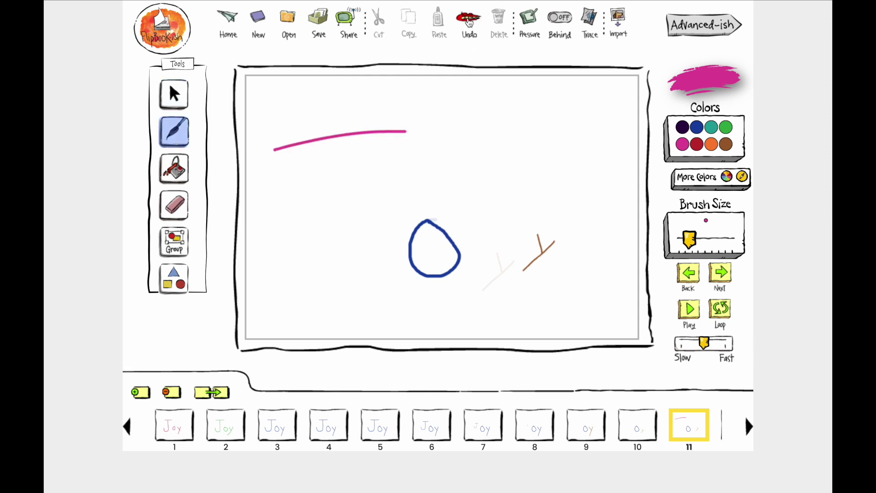
{"action": "left_click", "coordinate": [469, 22]}
{"action": "left_click", "coordinate": [213, 392]}
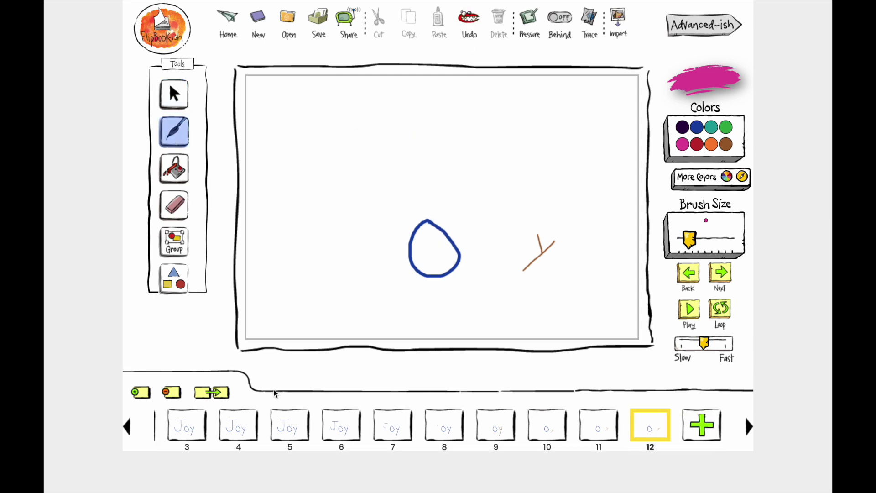
{"action": "left_click", "coordinate": [171, 393]}
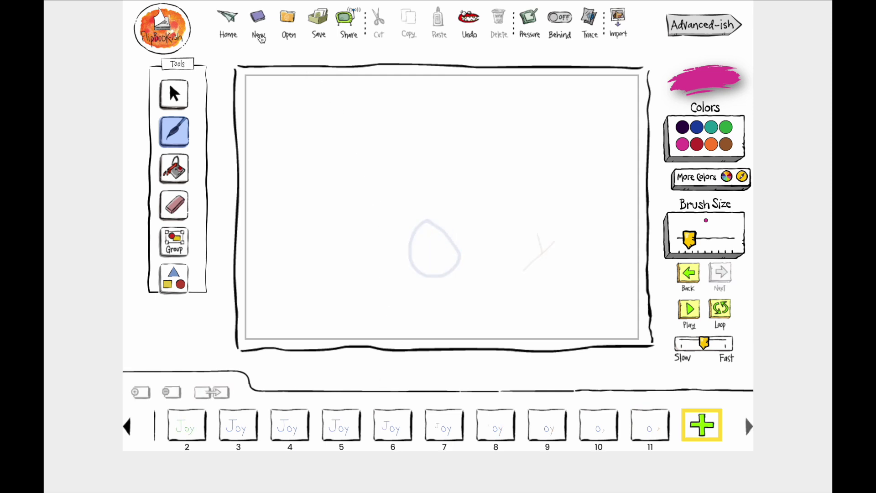
Step: Add frame 12 and draw an orange carrot nose on the dotted face
{"action": "left_click", "coordinate": [647, 428]}
{"action": "left_click", "coordinate": [712, 144]}
{"action": "left_click_drag", "start_coordinate": [419, 255], "coordinate": [428, 255]}
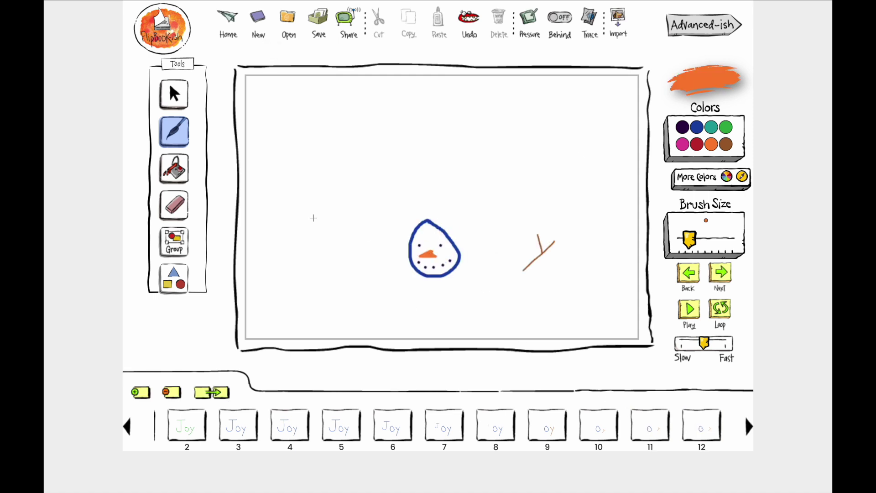
Step: Group the face strokes and move them up to form the snowman's head
{"action": "left_click", "coordinate": [177, 243]}
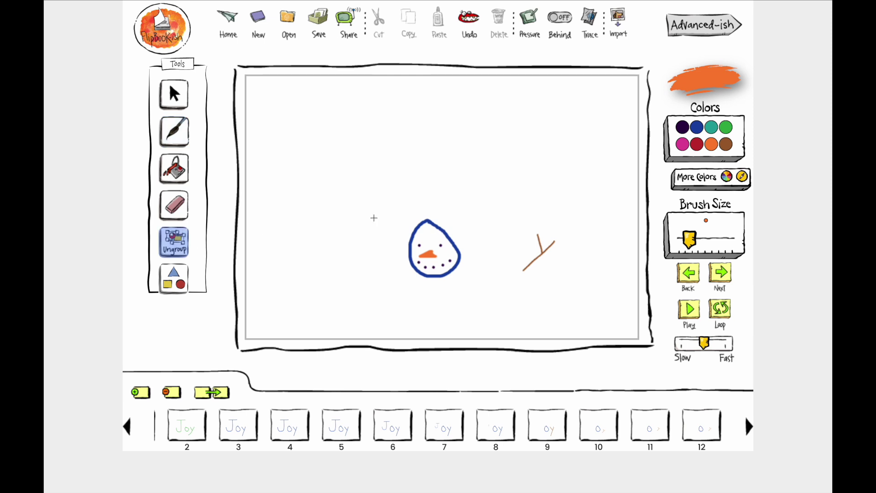
{"action": "left_click_drag", "start_coordinate": [378, 204], "coordinate": [496, 300]}
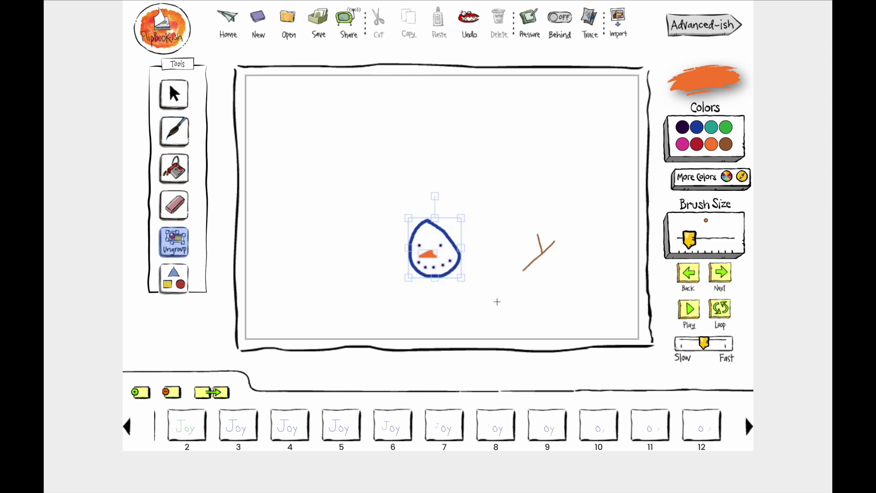
{"action": "left_click", "coordinate": [175, 242]}
{"action": "mouse_move", "coordinate": [433, 248]}
{"action": "left_mouse_down"}
{"action": "mouse_move", "coordinate": [429, 144]}
{"action": "mouse_move", "coordinate": [437, 148]}
{"action": "left_mouse_up"}
{"action": "left_click", "coordinate": [170, 138]}
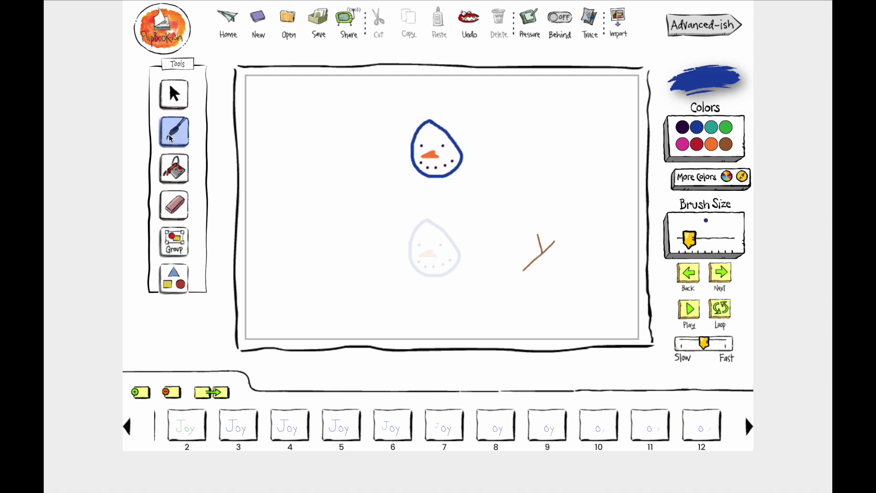
Step: Draw a round middle and an oval base below the snowman's head with the circle shape
{"action": "left_click", "coordinate": [178, 284]}
{"action": "left_click", "coordinate": [353, 264]}
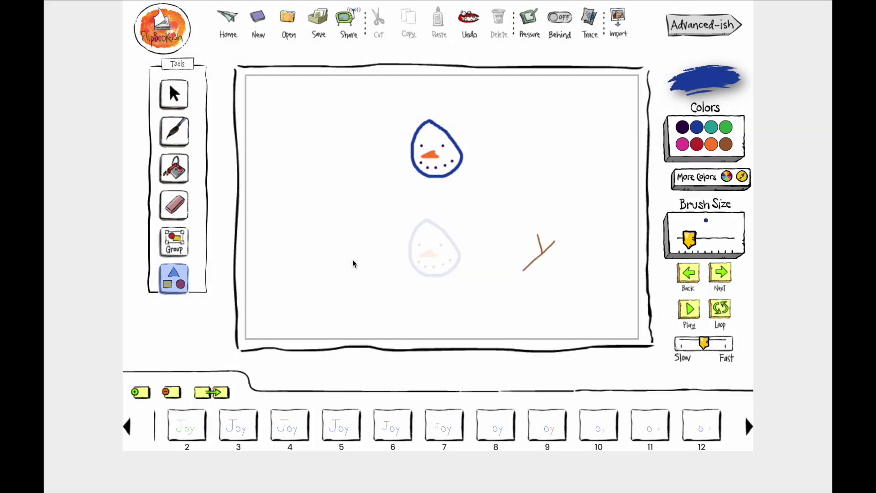
{"action": "mouse_move", "coordinate": [432, 231]}
{"action": "left_mouse_down"}
{"action": "mouse_move", "coordinate": [484, 308]}
{"action": "mouse_move", "coordinate": [440, 231]}
{"action": "mouse_move", "coordinate": [452, 272]}
{"action": "mouse_move", "coordinate": [436, 267]}
{"action": "mouse_move", "coordinate": [453, 281]}
{"action": "left_mouse_up"}
{"action": "left_click_drag", "start_coordinate": [518, 214], "coordinate": [557, 284]}
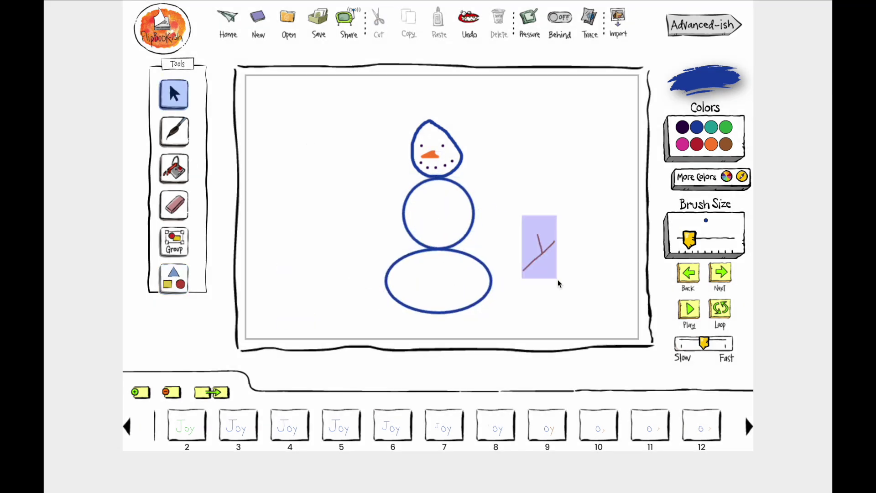
Step: Move the twig arm to the right shoulder, then copy it and flip and tilt the copy on the left side
{"action": "left_click_drag", "start_coordinate": [538, 253], "coordinate": [487, 185]}
{"action": "left_click", "coordinate": [175, 242]}
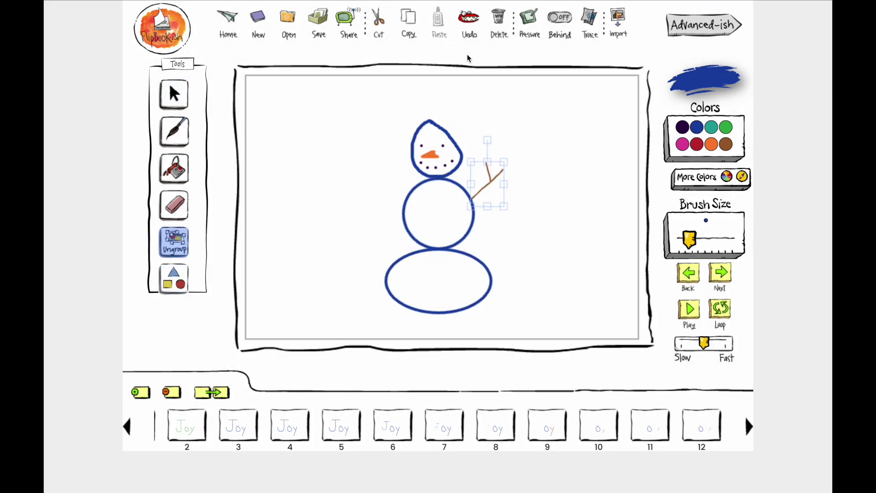
{"action": "left_click", "coordinate": [409, 23]}
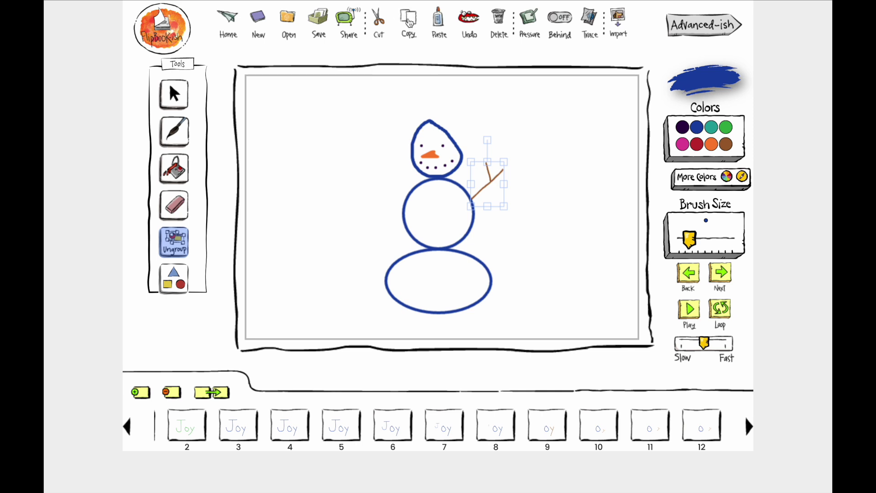
{"action": "left_click", "coordinate": [440, 22]}
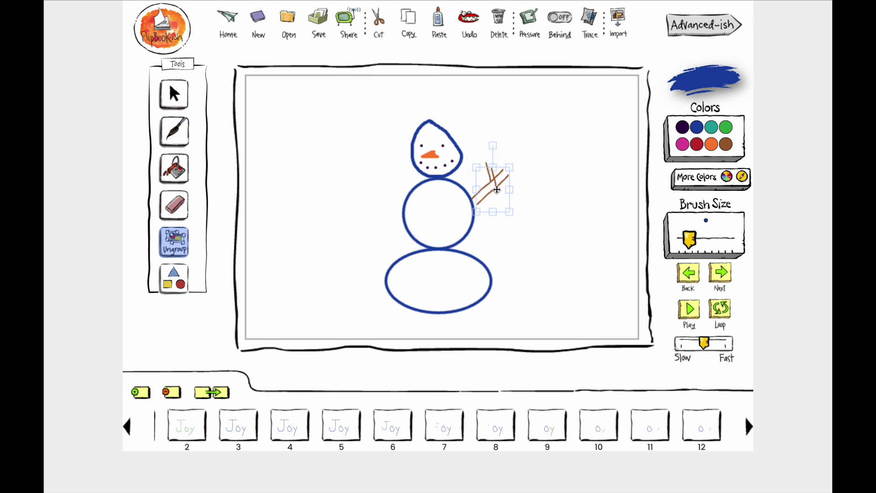
{"action": "left_click_drag", "start_coordinate": [496, 188], "coordinate": [358, 202]}
{"action": "left_click_drag", "start_coordinate": [376, 155], "coordinate": [343, 199]}
{"action": "left_click", "coordinate": [309, 229]}
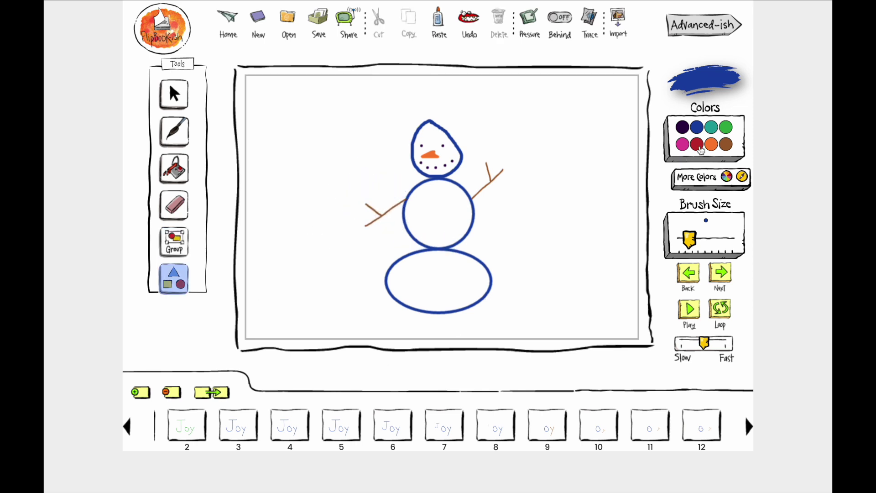
Step: Draw a purple top hat from a square crown and a brim line above the head
{"action": "left_click", "coordinate": [727, 178]}
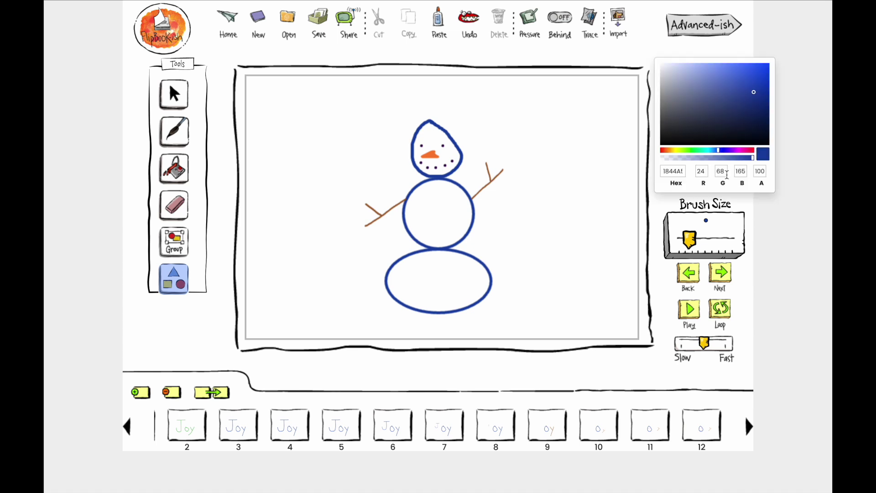
{"action": "left_click", "coordinate": [736, 151]}
{"action": "left_click", "coordinate": [413, 116]}
{"action": "left_click", "coordinate": [407, 254]}
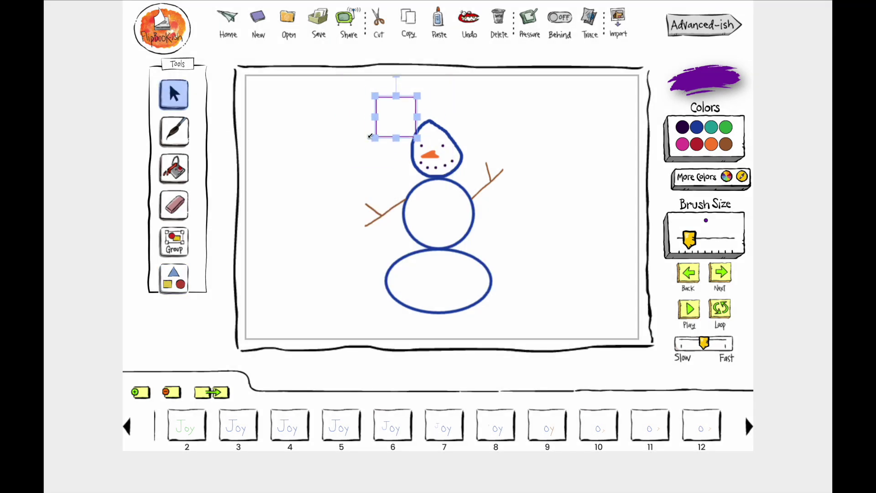
{"action": "left_click_drag", "start_coordinate": [416, 117], "coordinate": [454, 121]}
{"action": "left_click", "coordinate": [173, 278]}
{"action": "left_click", "coordinate": [349, 256]}
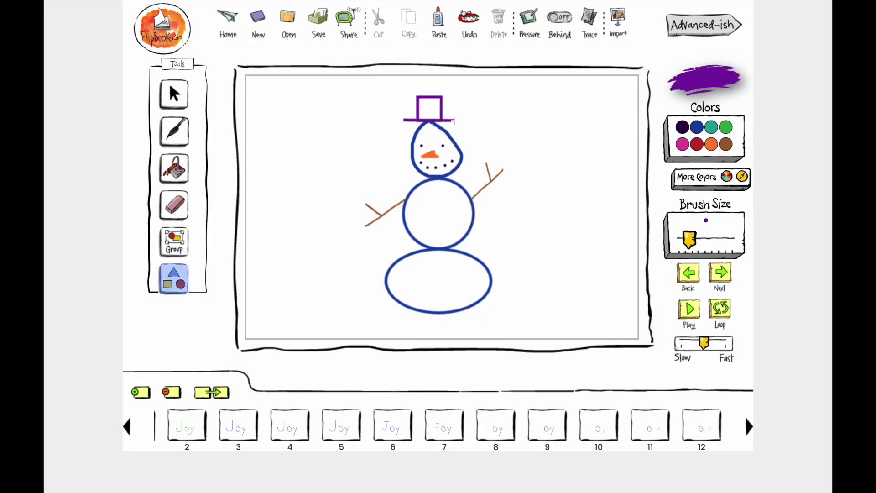
Step: Set the drawing colour to yellow with hex value F1D21E
{"action": "left_click", "coordinate": [716, 182]}
{"action": "double_click", "coordinate": [671, 170]}
{"action": "type", "text": "F1D21E"}
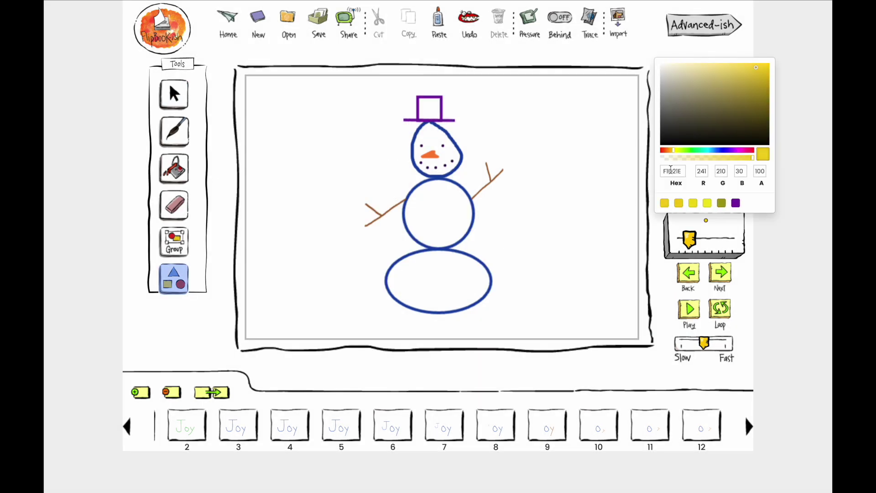
{"action": "left_click", "coordinate": [747, 273]}
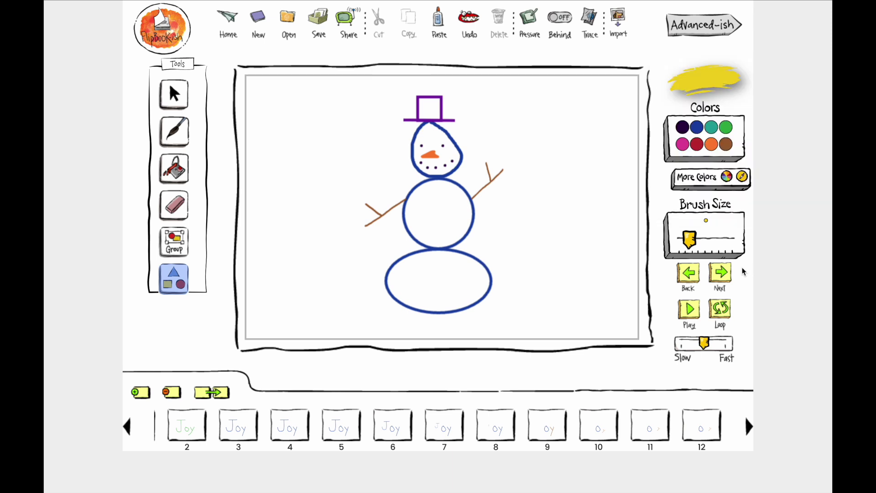
Step: With Behind mode on, brush yellow inside the purple hat crown
{"action": "left_click", "coordinate": [562, 22]}
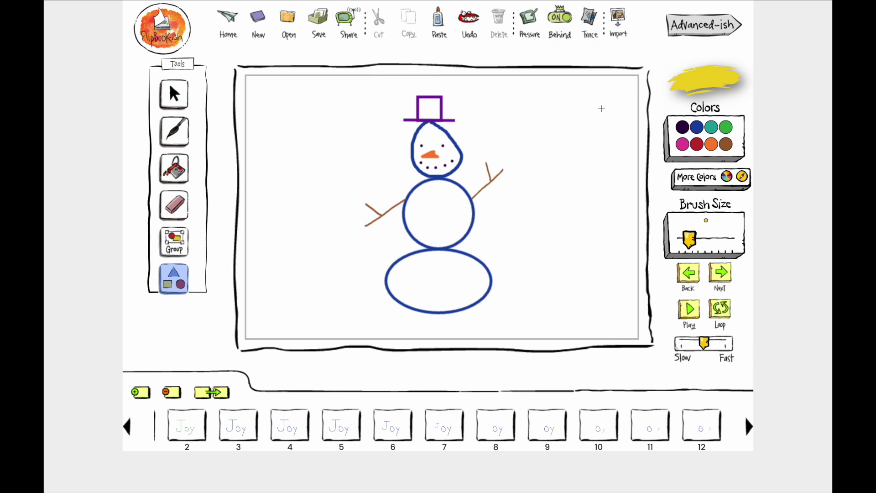
{"action": "left_click", "coordinate": [172, 136]}
{"action": "mouse_move", "coordinate": [415, 104]}
{"action": "left_mouse_down"}
{"action": "mouse_move", "coordinate": [428, 101]}
{"action": "mouse_move", "coordinate": [431, 110]}
{"action": "mouse_move", "coordinate": [418, 116]}
{"action": "mouse_move", "coordinate": [440, 118]}
{"action": "left_mouse_up"}
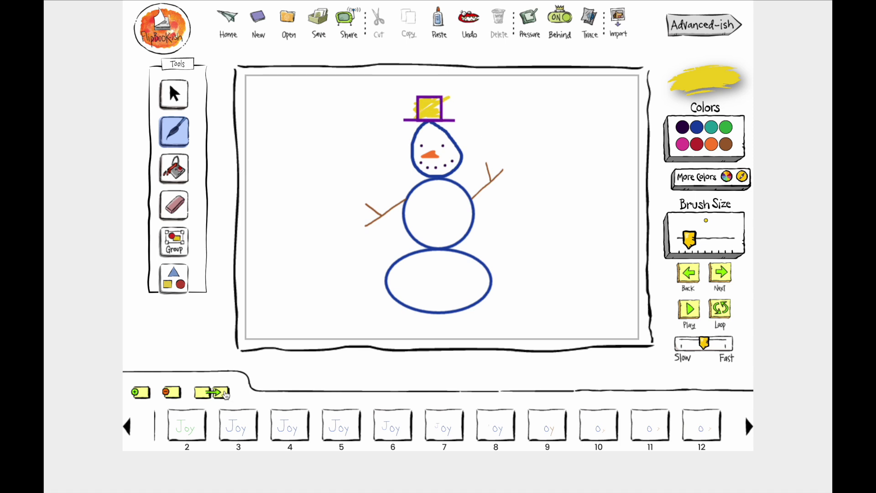
Step: Select the snowman's right arm to swing it downward
{"action": "key", "text": "v"}
{"action": "left_click", "coordinate": [493, 176]}
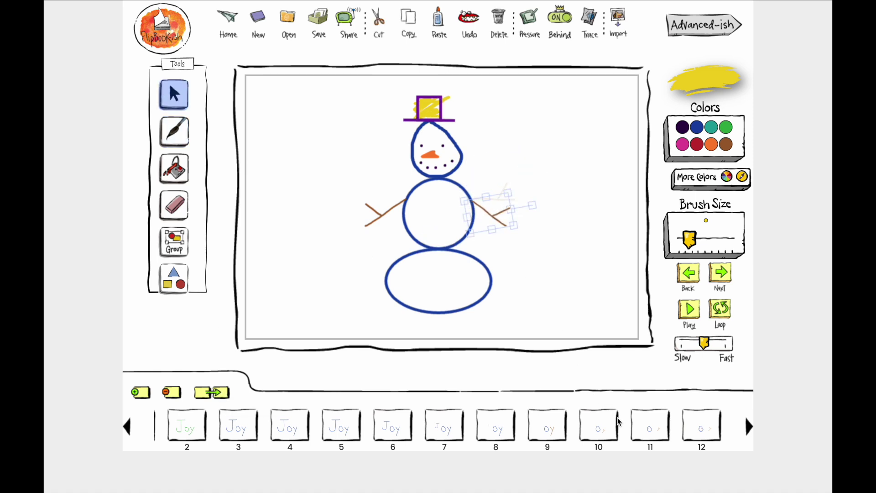
{"action": "scroll", "coordinate": [618, 420], "scroll_direction": "down", "scroll_amount": 4}
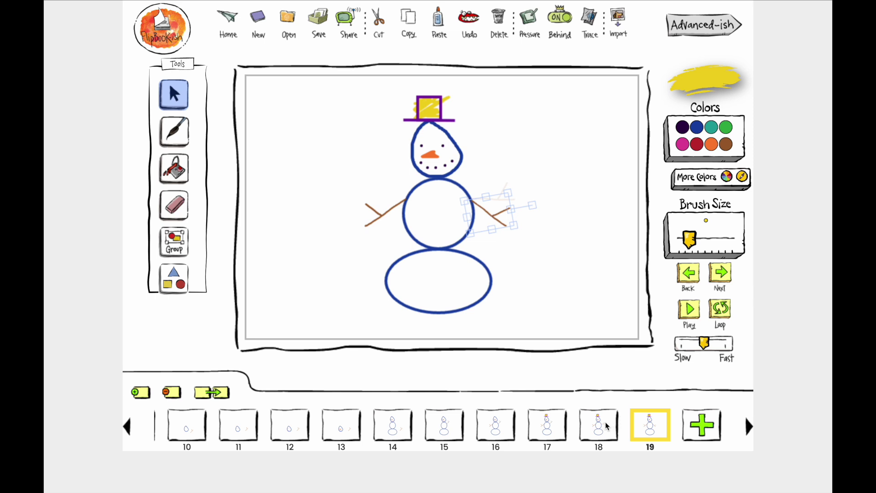
Step: Duplicate frame 18, drag it to slot 20 at the end, and play the snowman animation
{"action": "left_click", "coordinate": [607, 426]}
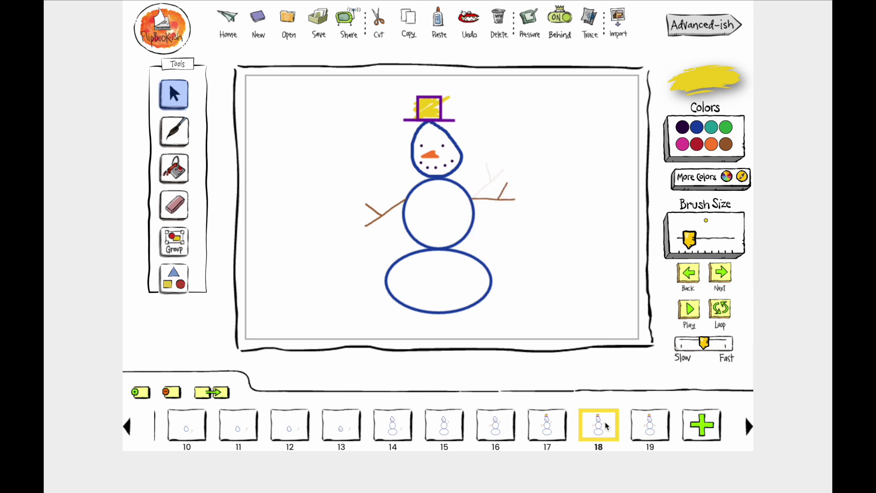
{"action": "left_click", "coordinate": [223, 393]}
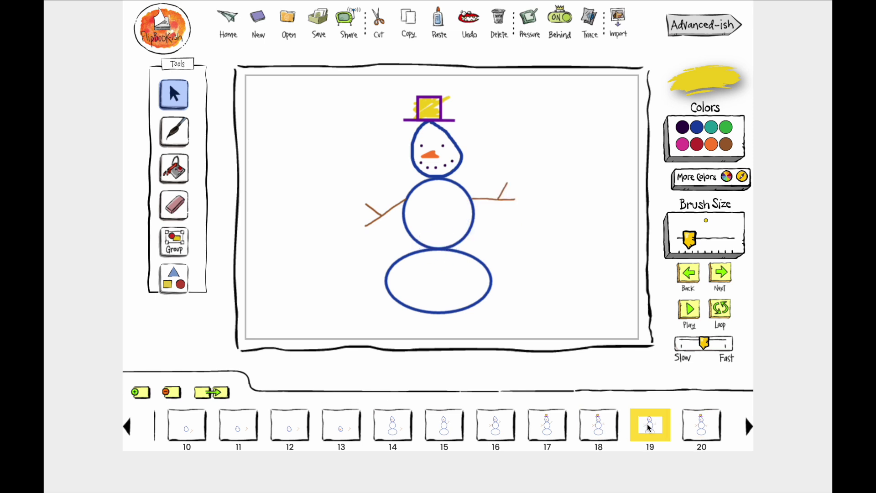
{"action": "left_click", "coordinate": [695, 428]}
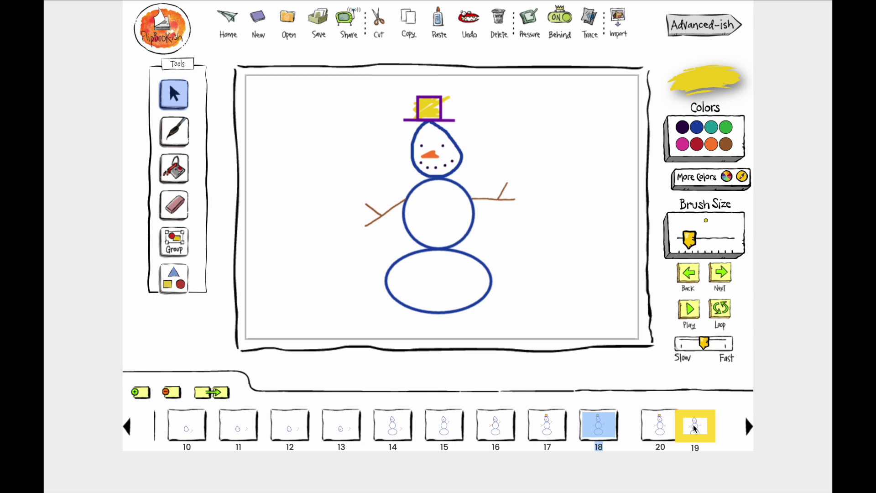
{"action": "left_click", "coordinate": [545, 428]}
{"action": "left_click", "coordinate": [578, 431]}
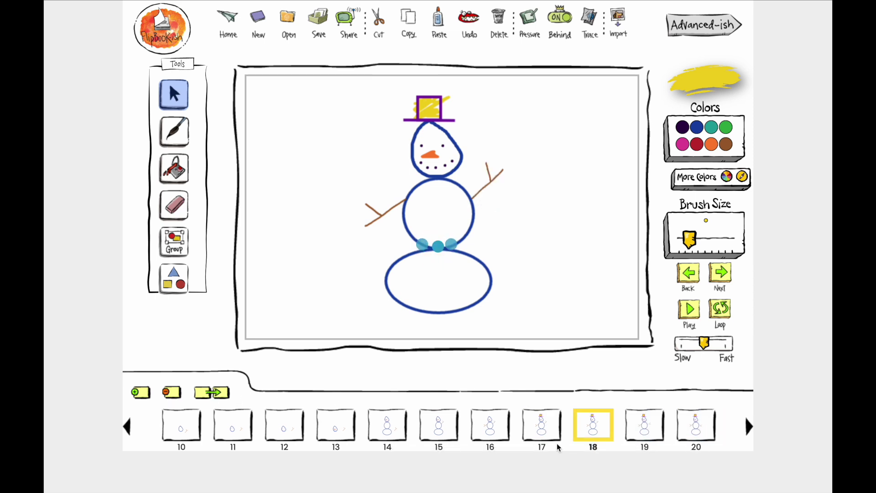
{"action": "left_click_drag", "start_coordinate": [594, 427], "coordinate": [695, 431]}
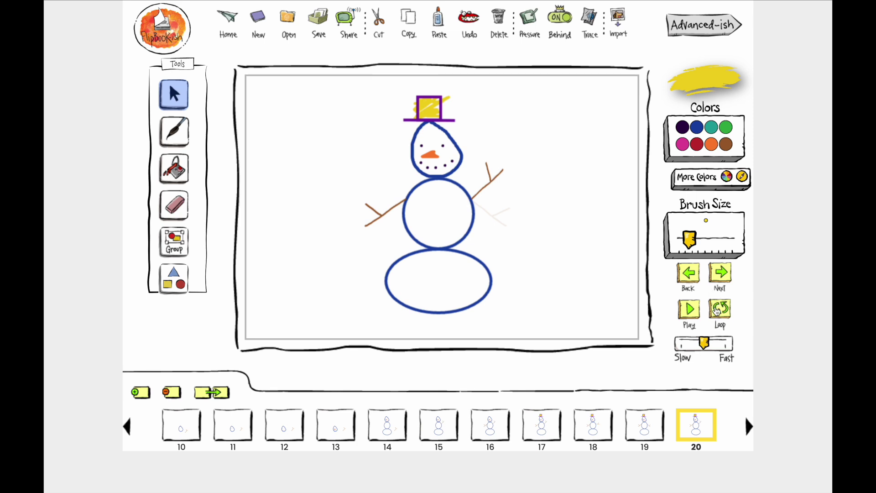
{"action": "left_click", "coordinate": [694, 313]}
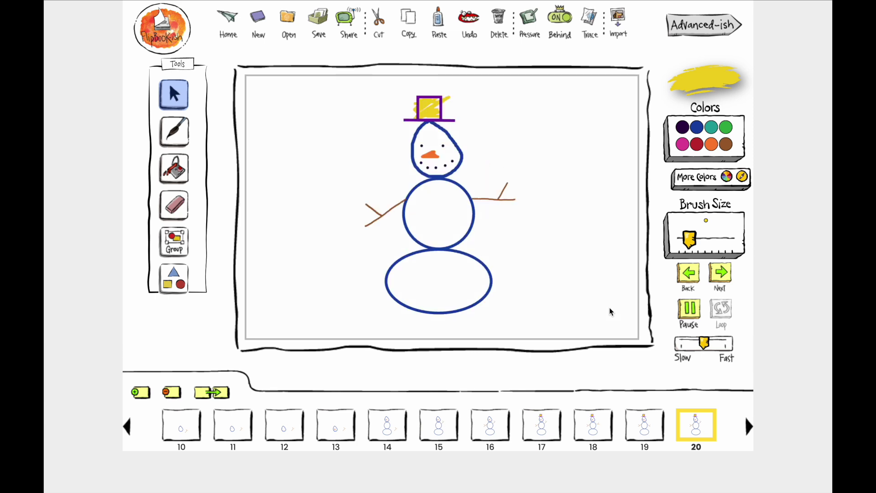
Step: Save the project as "my snowman" and dismiss the success message
{"action": "left_click", "coordinate": [321, 25]}
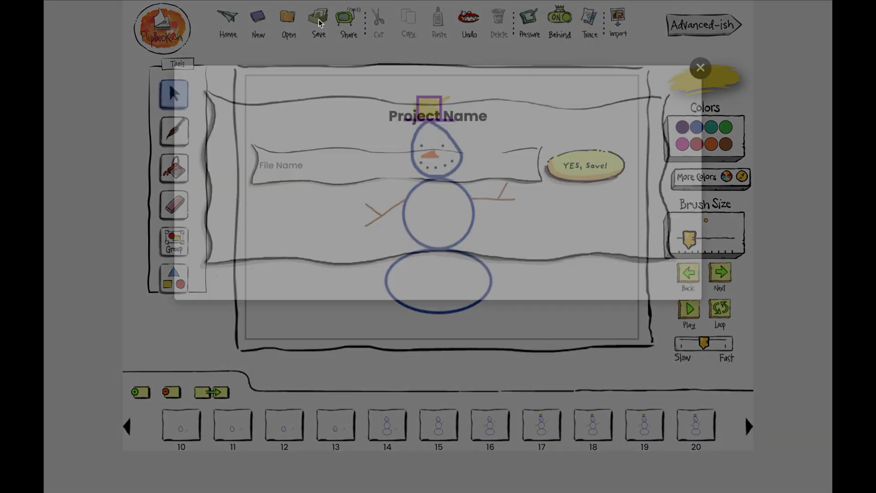
{"action": "type", "text": "m"}
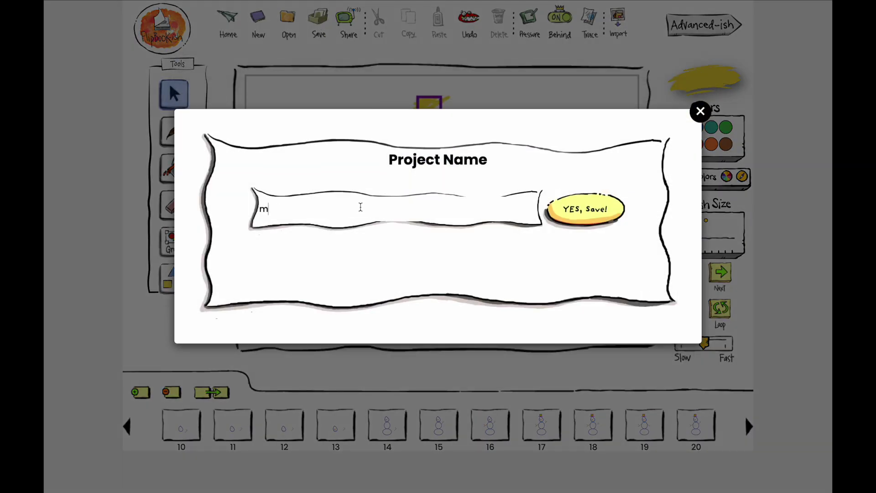
{"action": "type", "text": "y snowman"}
{"action": "left_click", "coordinate": [578, 224]}
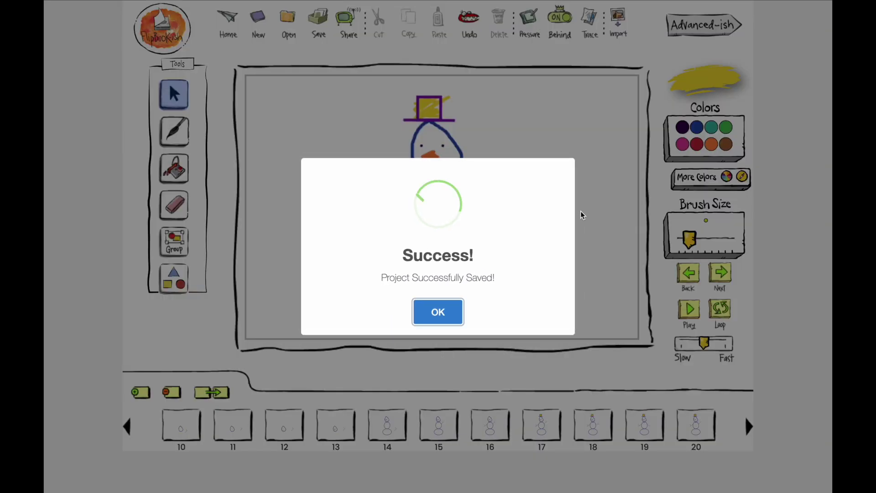
{"action": "left_click", "coordinate": [439, 312]}
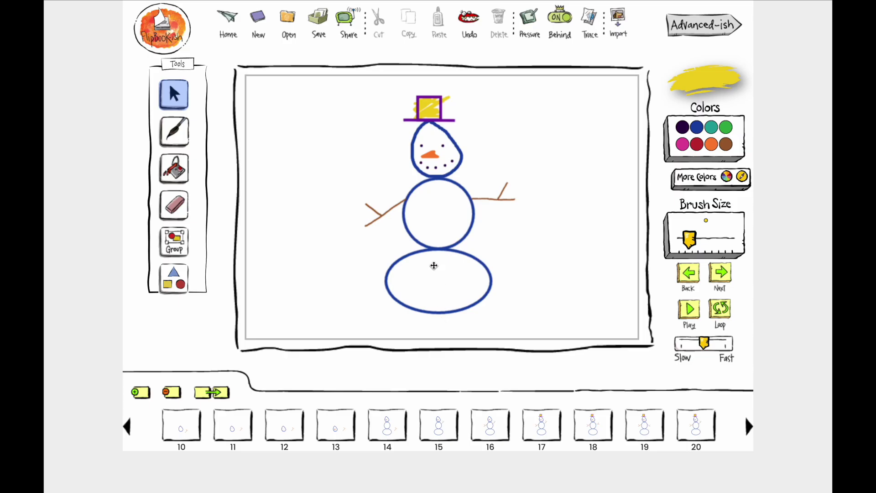
{"action": "left_click", "coordinate": [349, 29]}
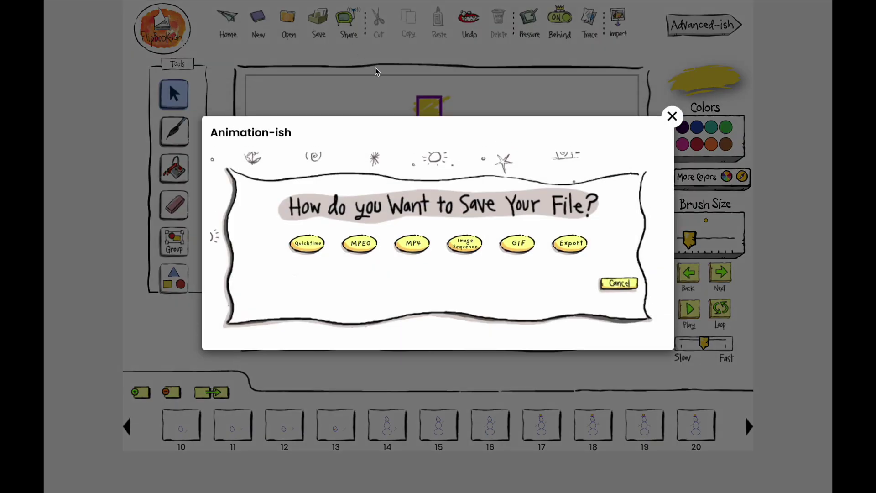
Step: Export the animation as "my snowman.gif" to the Desktop, then go back to the home dashboard
{"action": "left_click", "coordinate": [522, 252]}
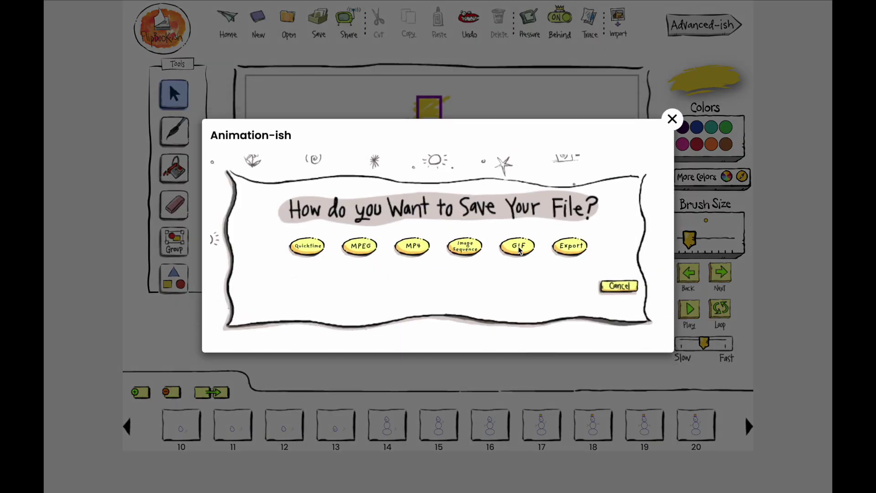
{"action": "type", "text": "my snowman"}
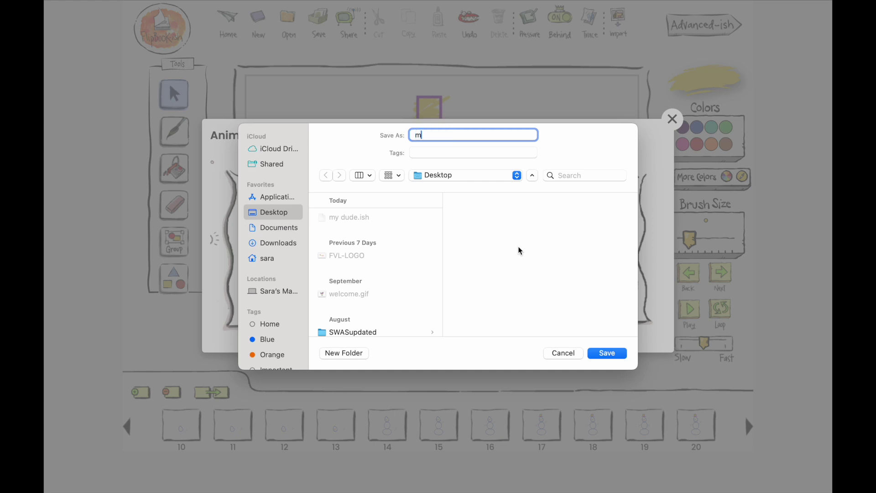
{"action": "left_click", "coordinate": [617, 354]}
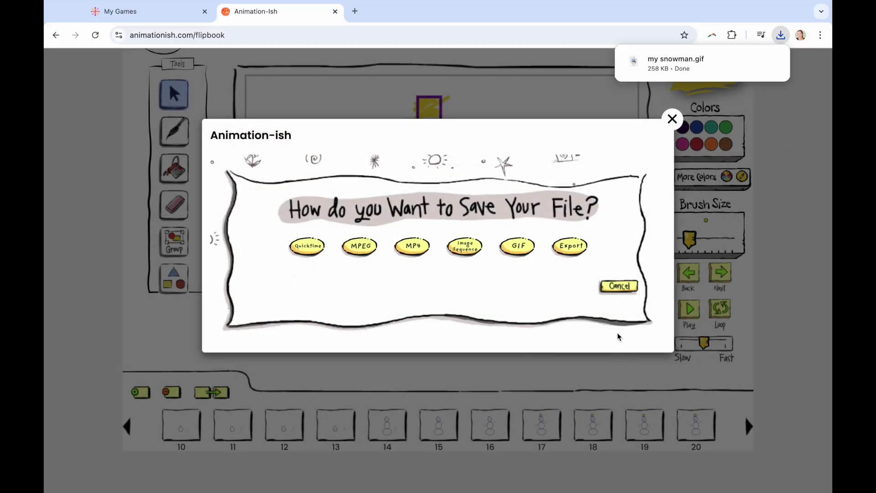
{"action": "left_click", "coordinate": [619, 285]}
{"action": "left_click", "coordinate": [228, 21]}
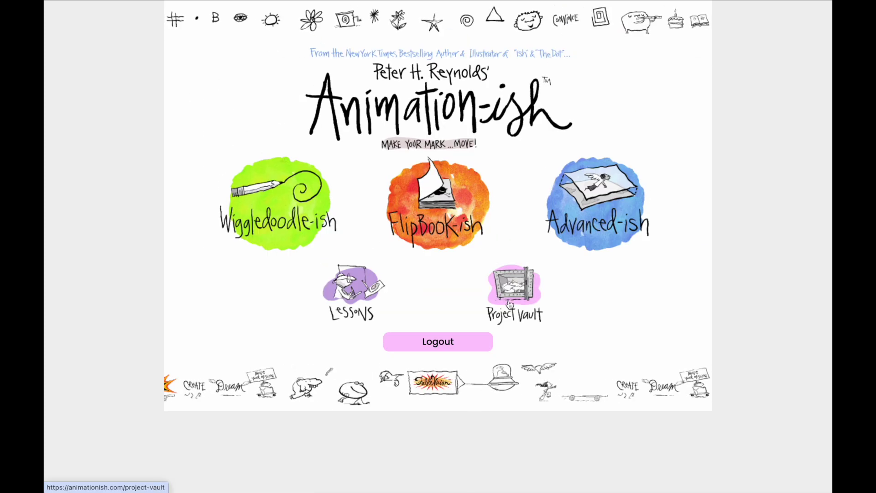
Step: Open the Advanced-ish project "My Dude" from My Projects in the Project Vault
{"action": "left_click", "coordinate": [509, 303]}
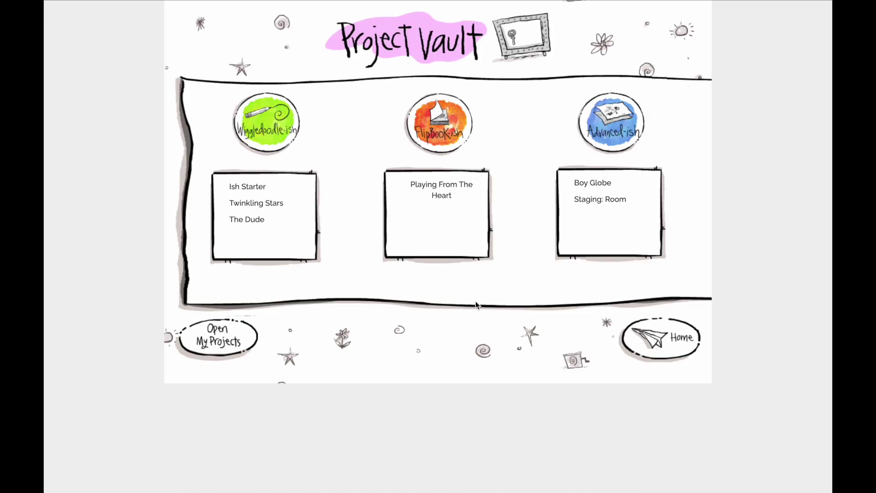
{"action": "left_click", "coordinate": [227, 340]}
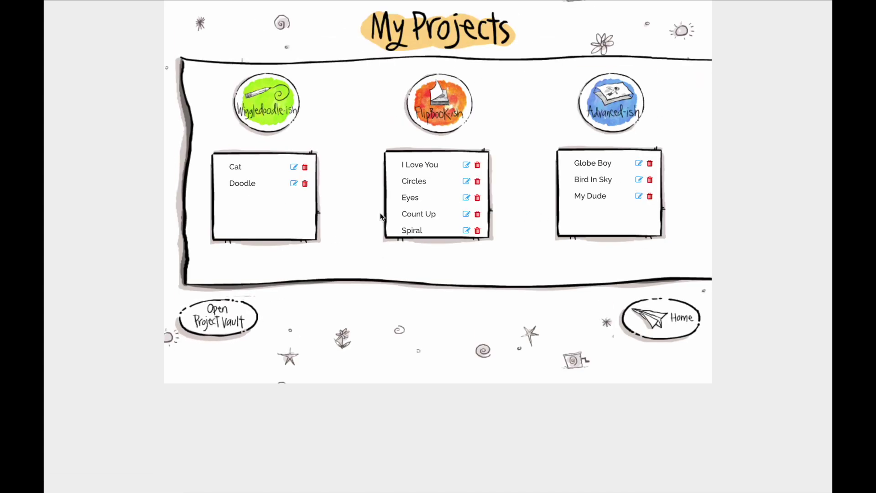
{"action": "left_click", "coordinate": [598, 197]}
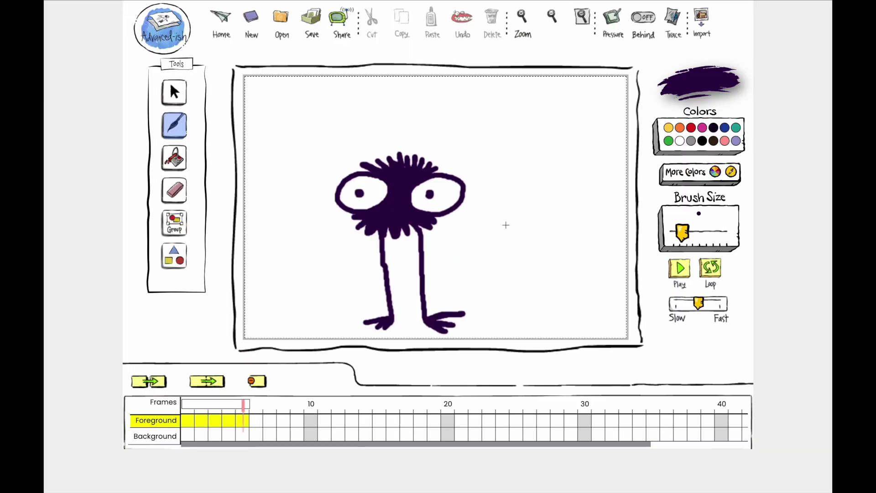
Step: Fill the first Background frame with pink using the paint bucket
{"action": "left_click", "coordinate": [188, 436]}
{"action": "left_click", "coordinate": [191, 420]}
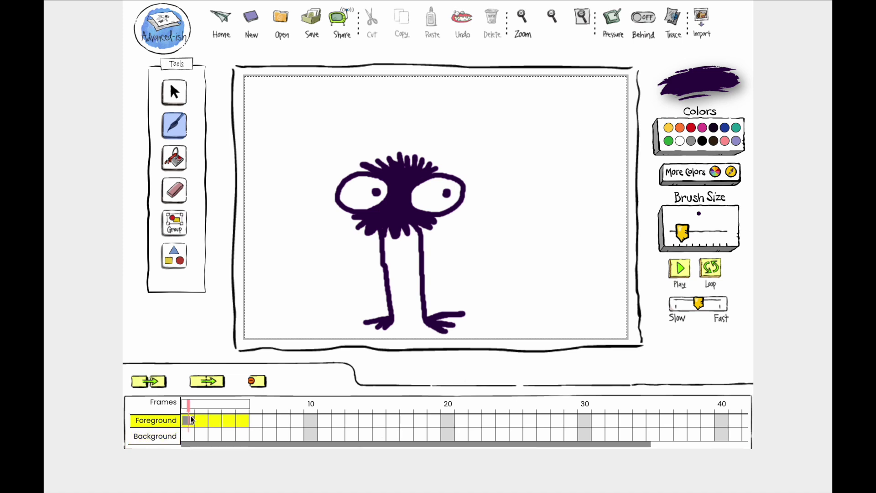
{"action": "left_click", "coordinate": [188, 436]}
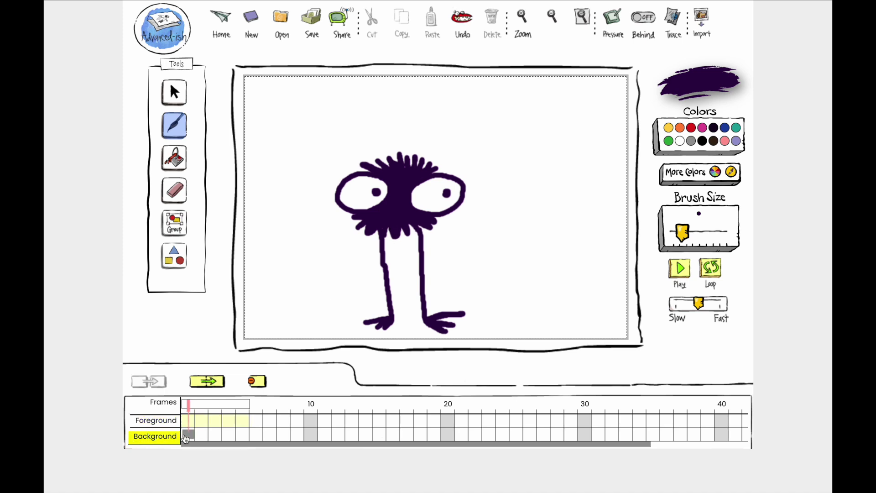
{"action": "left_click", "coordinate": [175, 158]}
{"action": "left_click", "coordinate": [703, 130]}
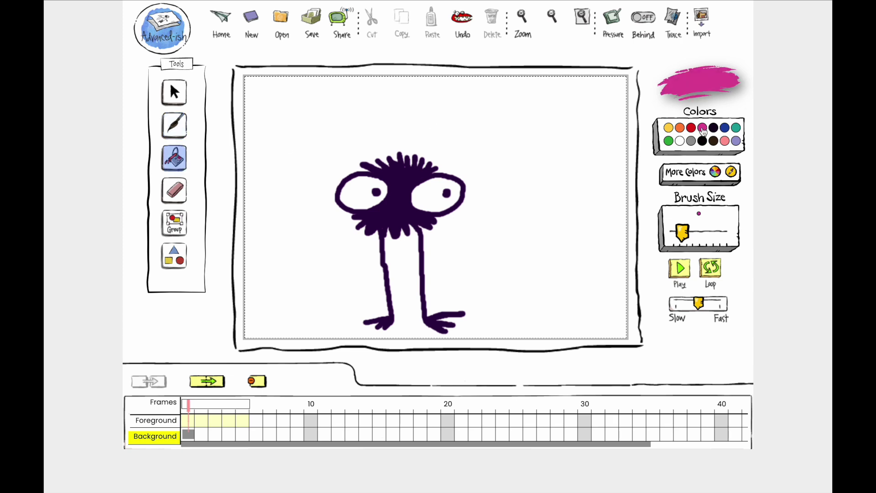
{"action": "left_click", "coordinate": [725, 142]}
{"action": "left_click", "coordinate": [600, 159]}
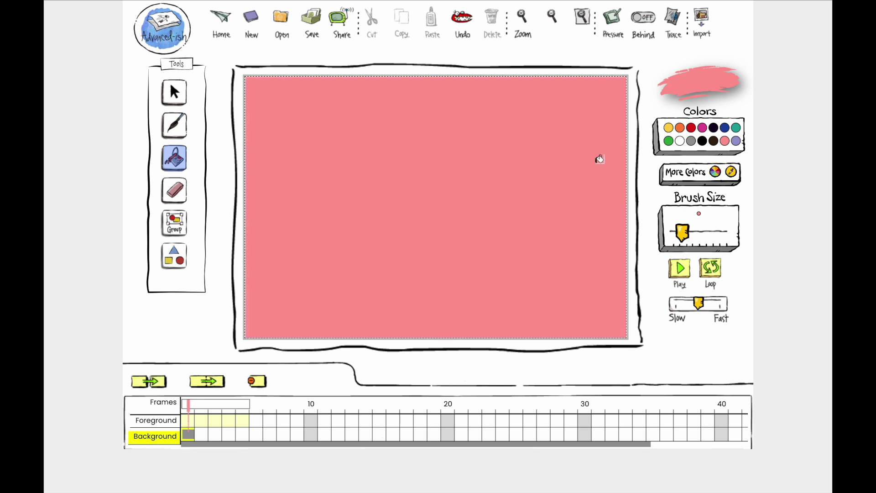
Step: Add second and third background frames and switch to the green freehand brush
{"action": "left_click", "coordinate": [192, 421]}
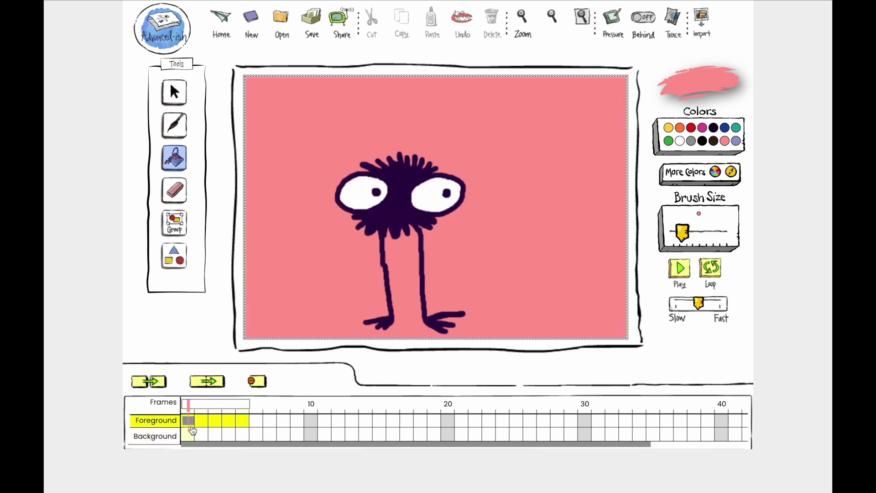
{"action": "left_click", "coordinate": [194, 436]}
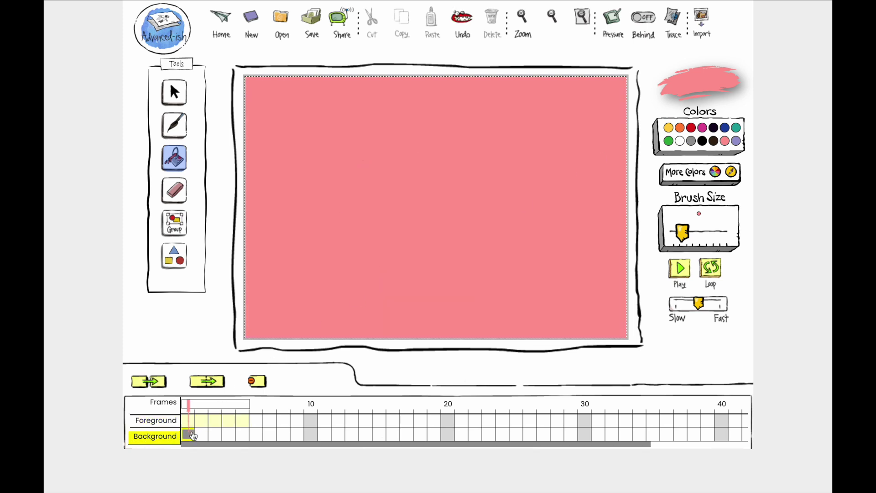
{"action": "left_click", "coordinate": [161, 383]}
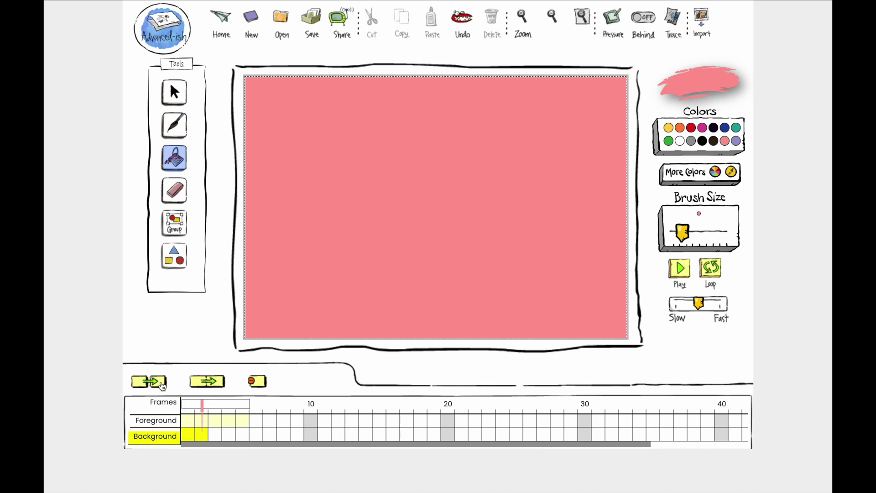
{"action": "left_click", "coordinate": [175, 125]}
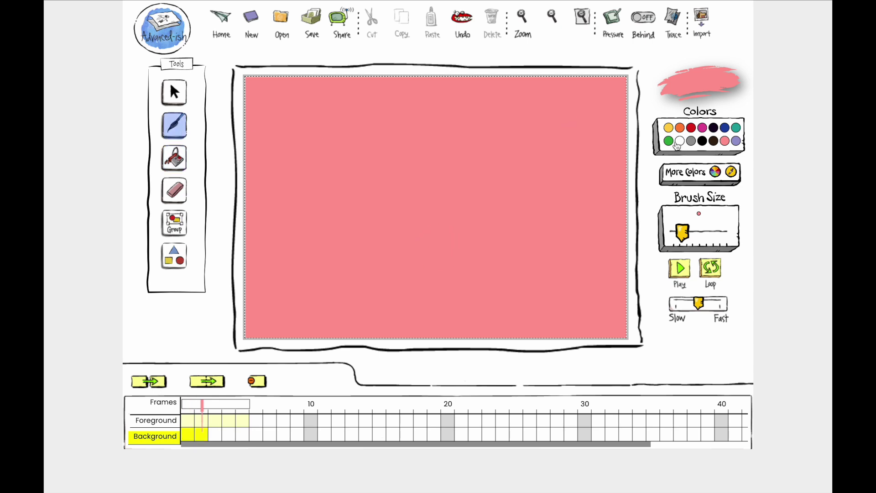
{"action": "left_click", "coordinate": [669, 141]}
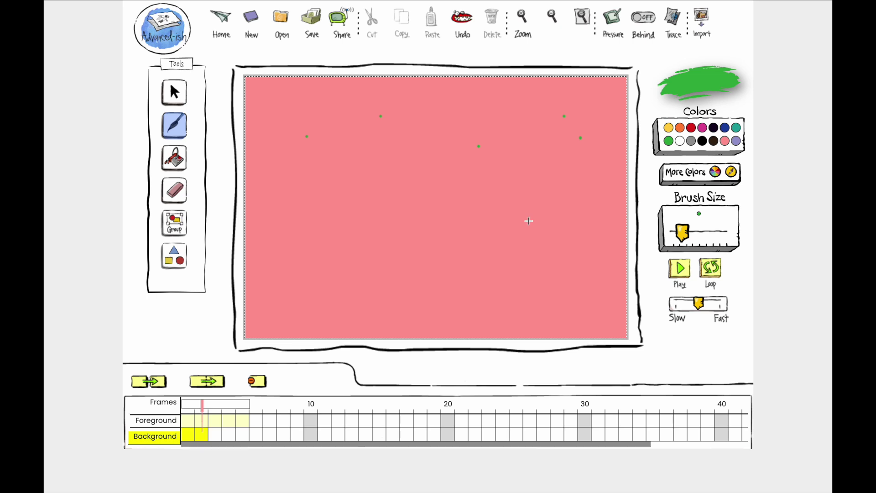
{"action": "left_click", "coordinate": [214, 385]}
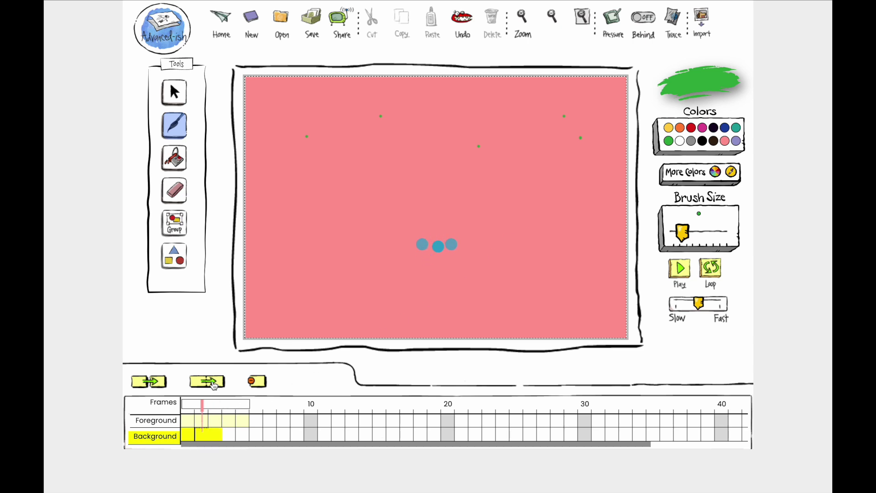
Step: Add Background frames 4 and 5, then loop-play from Foreground frame 1 and pause
{"action": "left_click", "coordinate": [214, 385]}
{"action": "left_click", "coordinate": [214, 385]}
{"action": "left_click", "coordinate": [188, 419]}
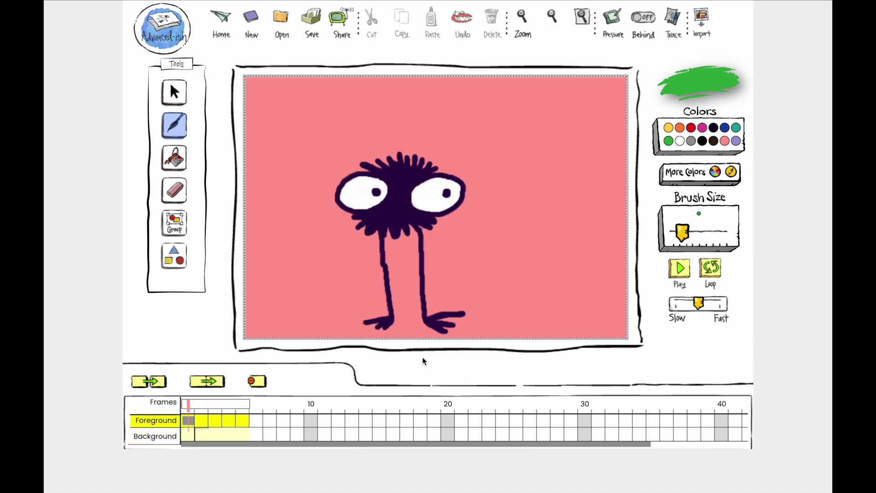
{"action": "left_click", "coordinate": [710, 273]}
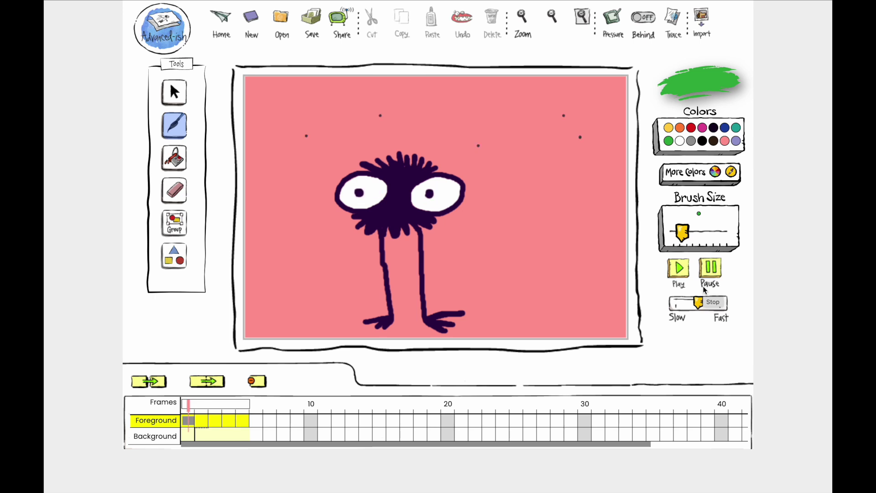
{"action": "left_click", "coordinate": [711, 273]}
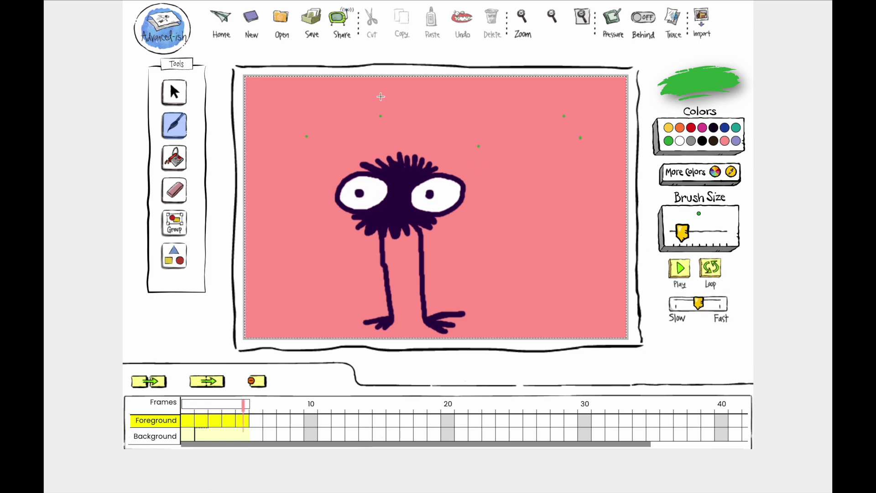
Step: Export the working file as export-advanced-doodle.ish, then go to blank Foreground frame 6
{"action": "left_click", "coordinate": [341, 23]}
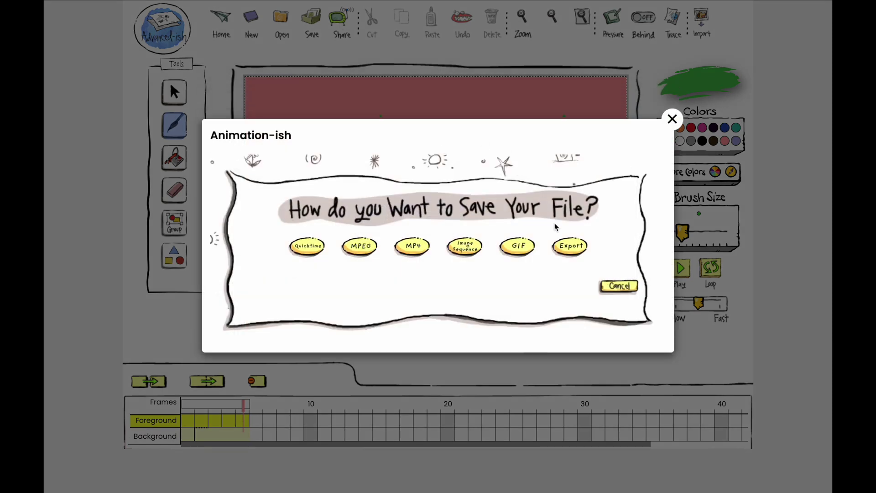
{"action": "left_click", "coordinate": [570, 247]}
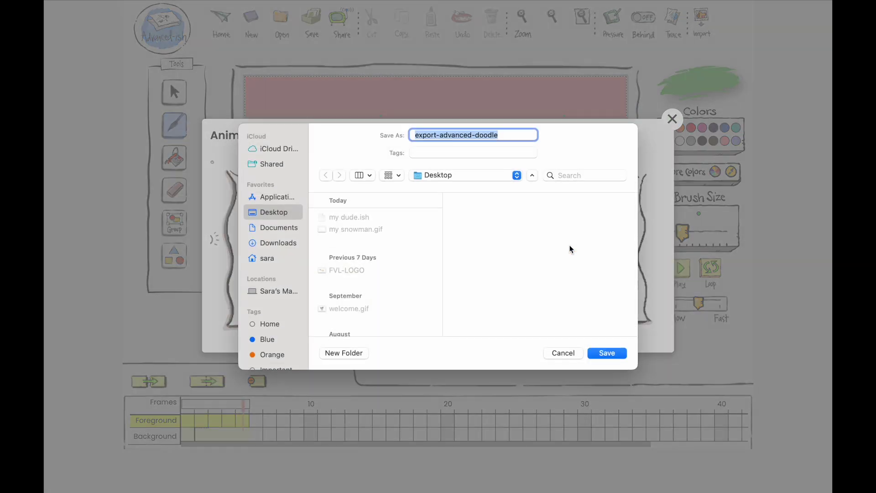
{"action": "left_click", "coordinate": [609, 353]}
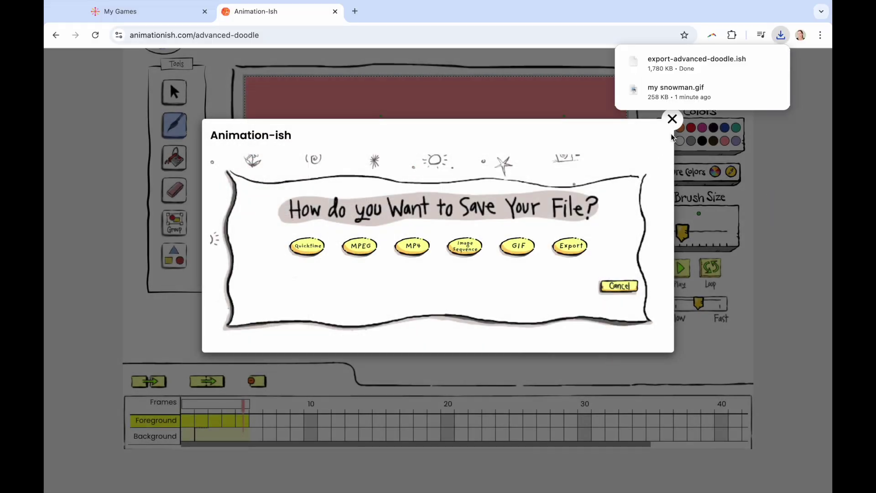
{"action": "left_click", "coordinate": [673, 119]}
{"action": "left_click", "coordinate": [254, 420]}
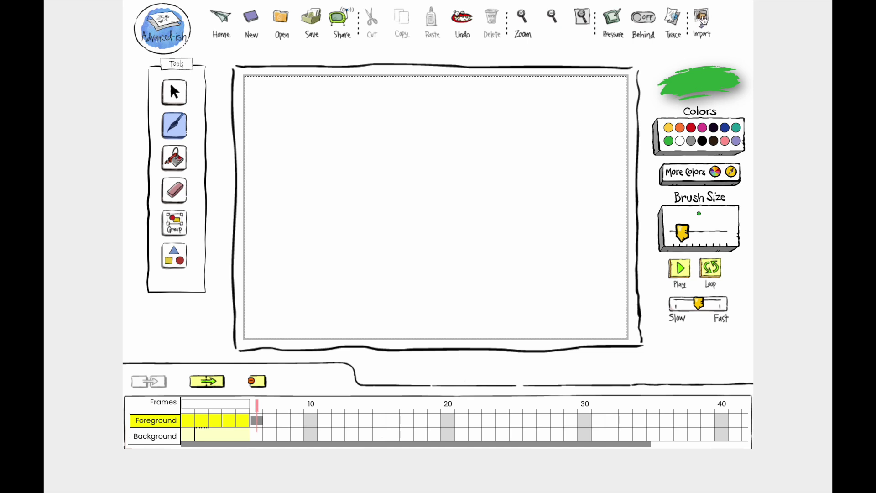
Step: Import the FVL-LOGO image onto the sixth frame
{"action": "left_click", "coordinate": [701, 18]}
{"action": "left_click", "coordinate": [345, 285]}
{"action": "left_click", "coordinate": [603, 363]}
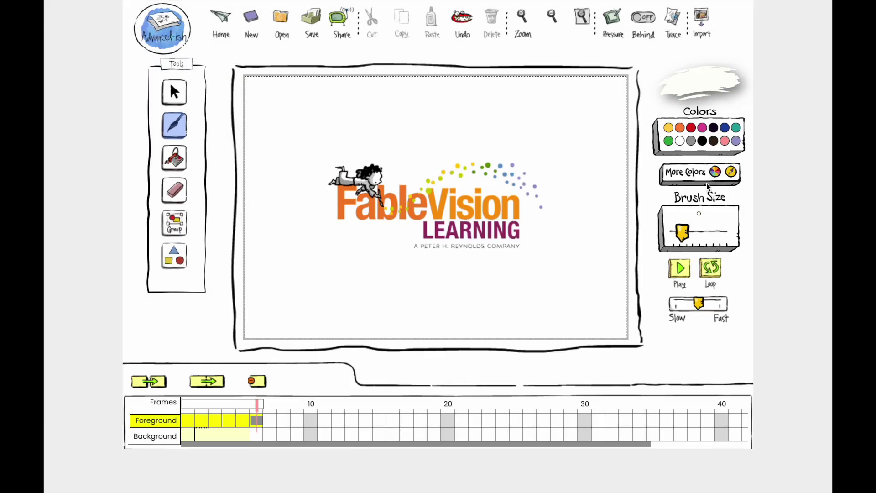
Step: Draw a wavy line above the logo in orange sampled from the logo
{"action": "left_click", "coordinate": [731, 173]}
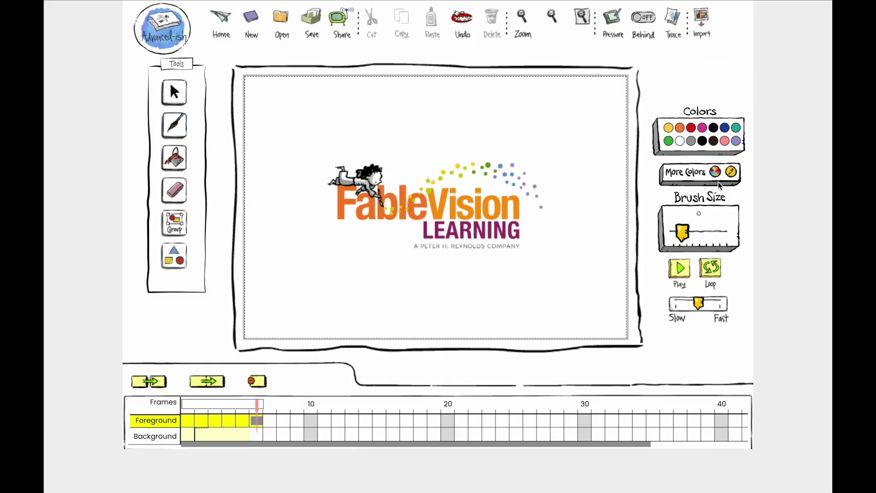
{"action": "left_click", "coordinate": [507, 210]}
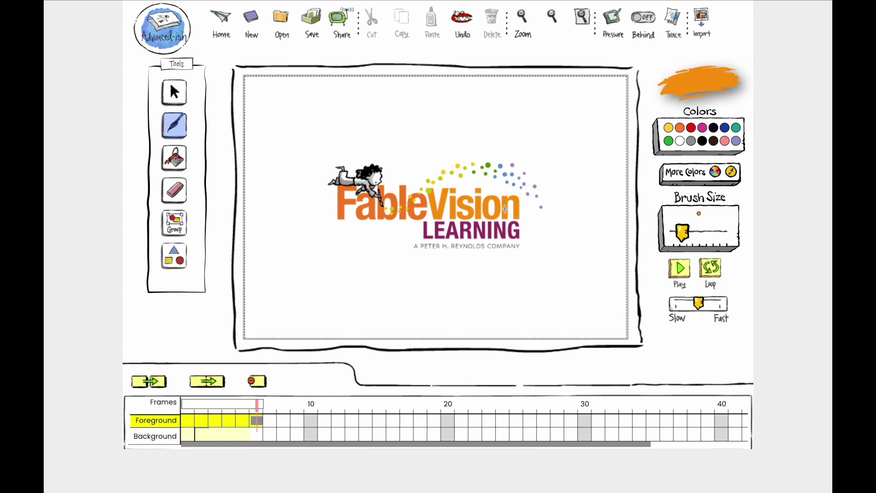
{"action": "left_click_drag", "start_coordinate": [440, 135], "coordinate": [559, 120]}
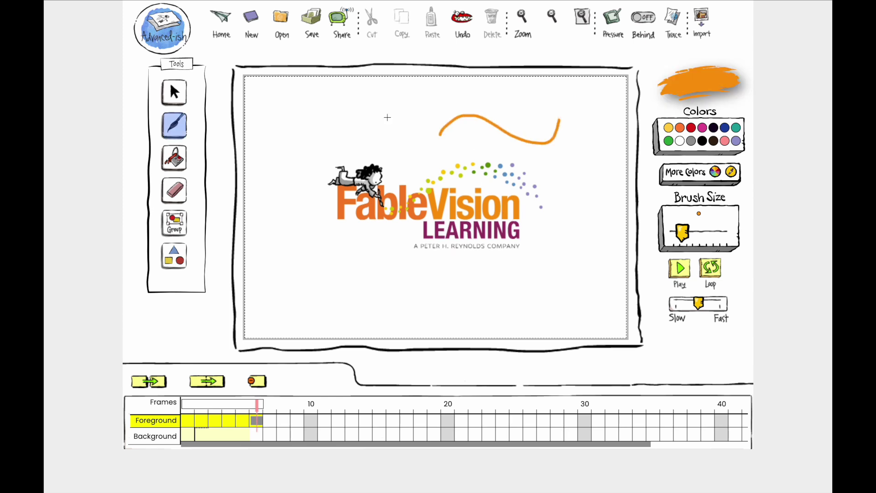
{"action": "left_click", "coordinate": [224, 19]}
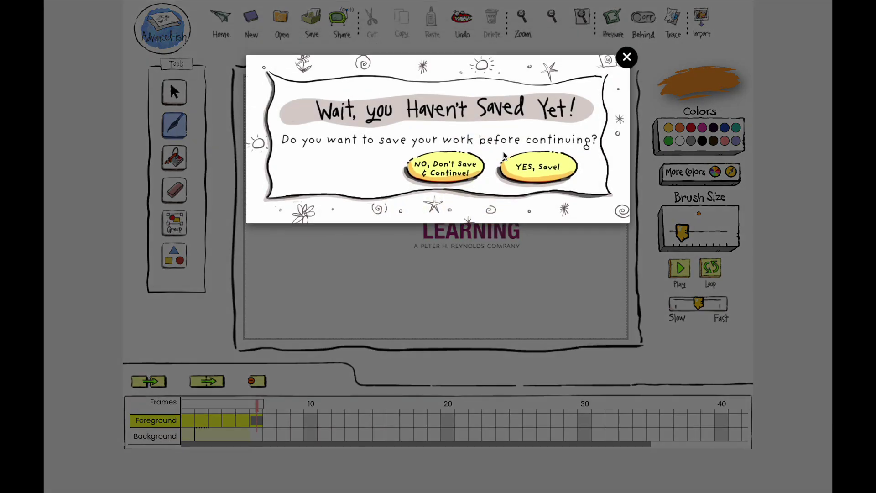
Step: Discard the unsaved drawing and open the Lessons page in a new Lesson Vault tab
{"action": "left_click", "coordinate": [459, 172]}
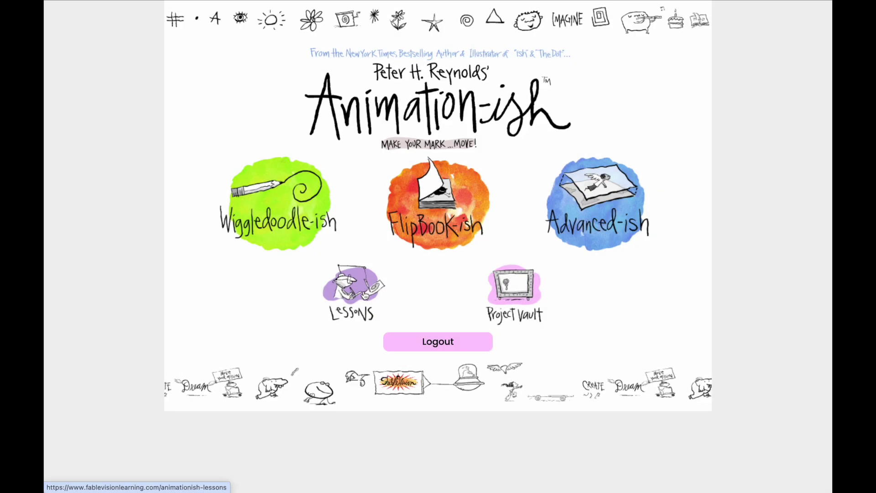
{"action": "left_click", "coordinate": [346, 295]}
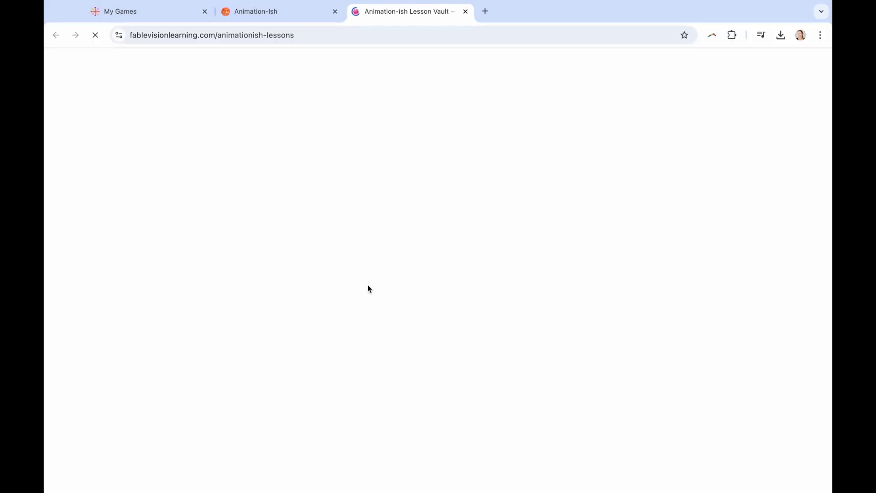